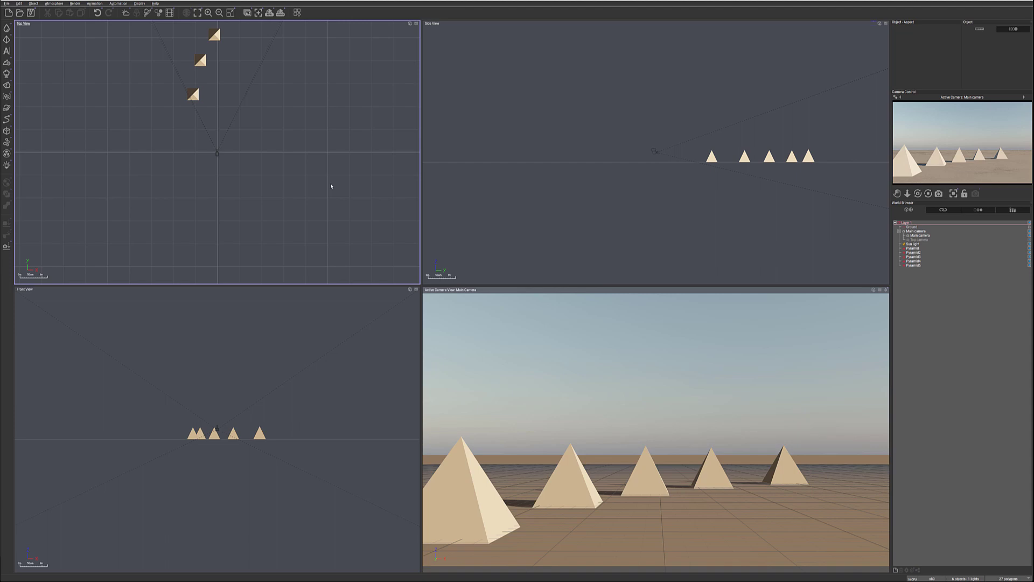
# Select the middle pyramid, then view the blurred-foreground reference photo in Adobe Bridge and return to the scene
pyautogui.click(650, 481)
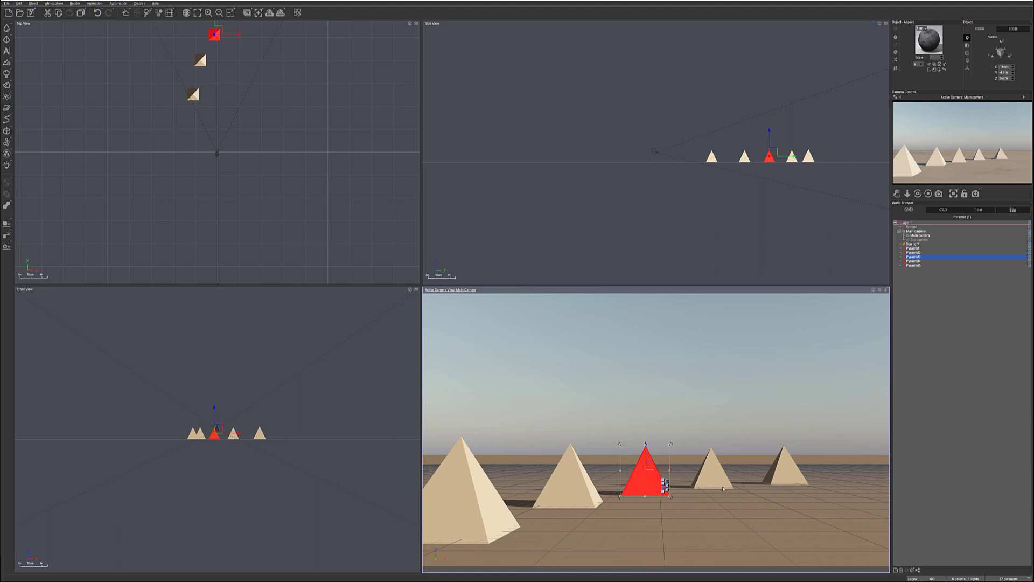
pyautogui.hotkey('alt', 'Tab')
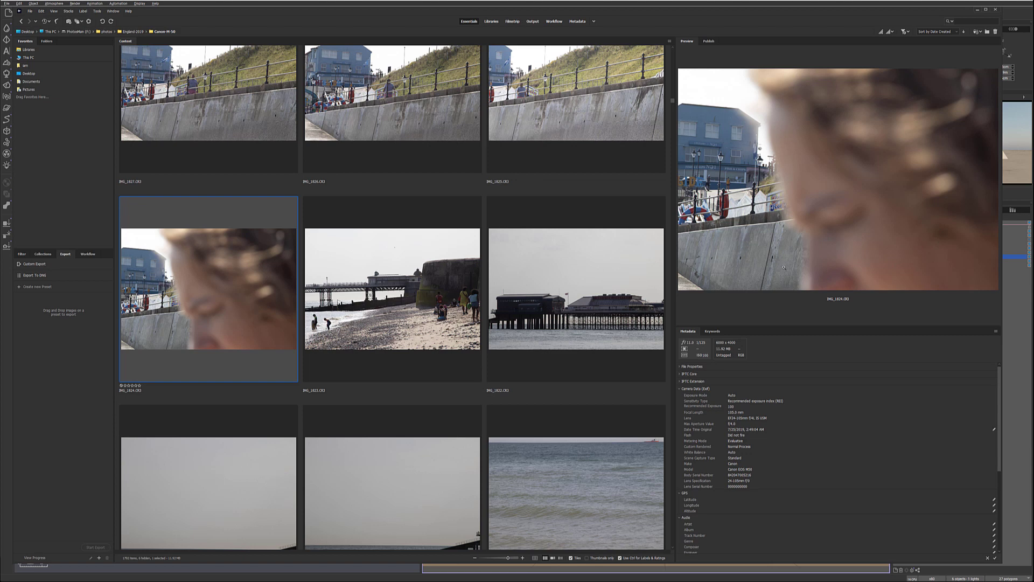
pyautogui.click(1012, 13)
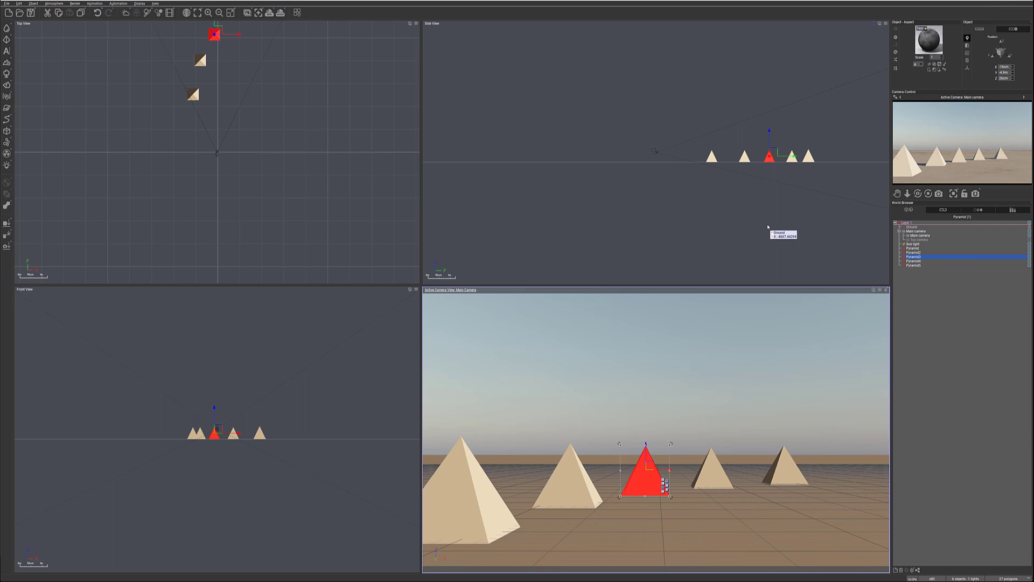
# With the main camera selected, switch the render quality preset to Preview, set it back to Final and accept the render options
pyautogui.click(921, 236)
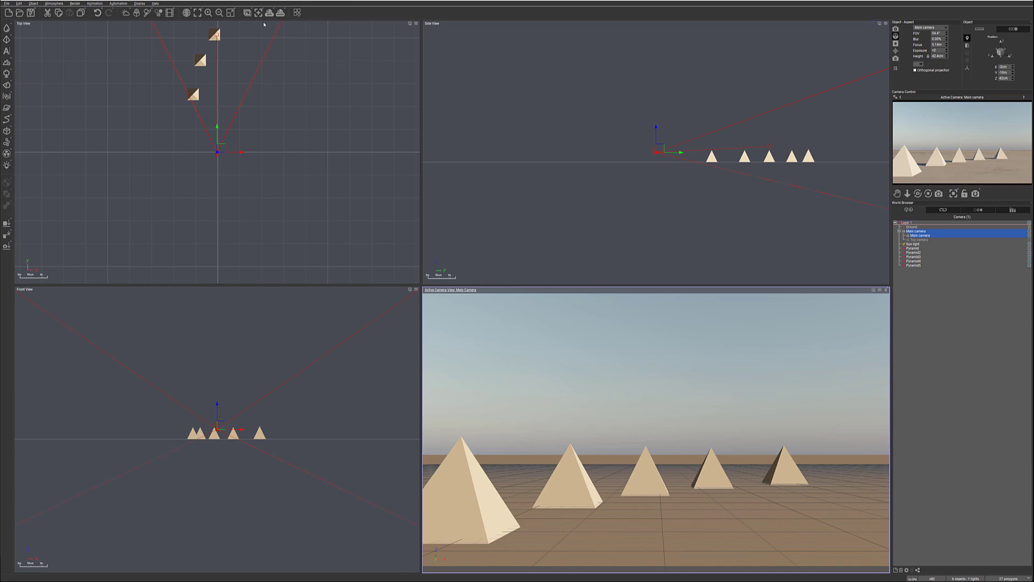
pyautogui.click(280, 12)
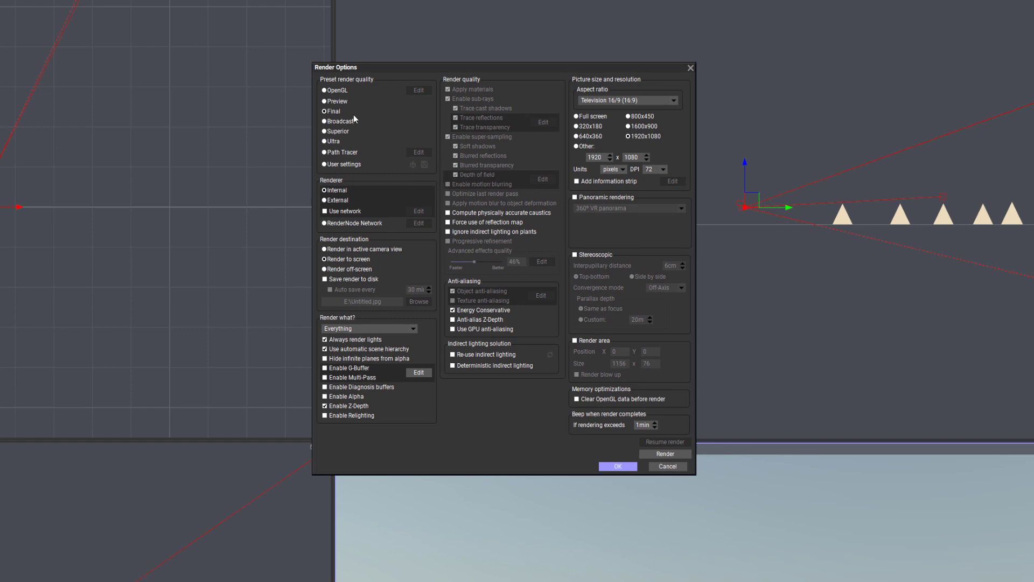
pyautogui.click(341, 102)
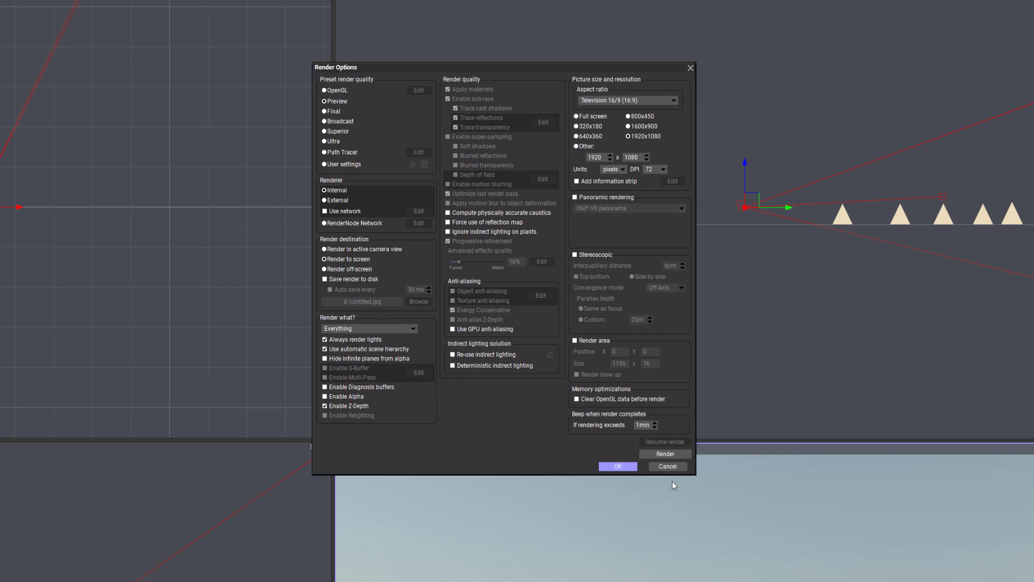
pyautogui.click(331, 112)
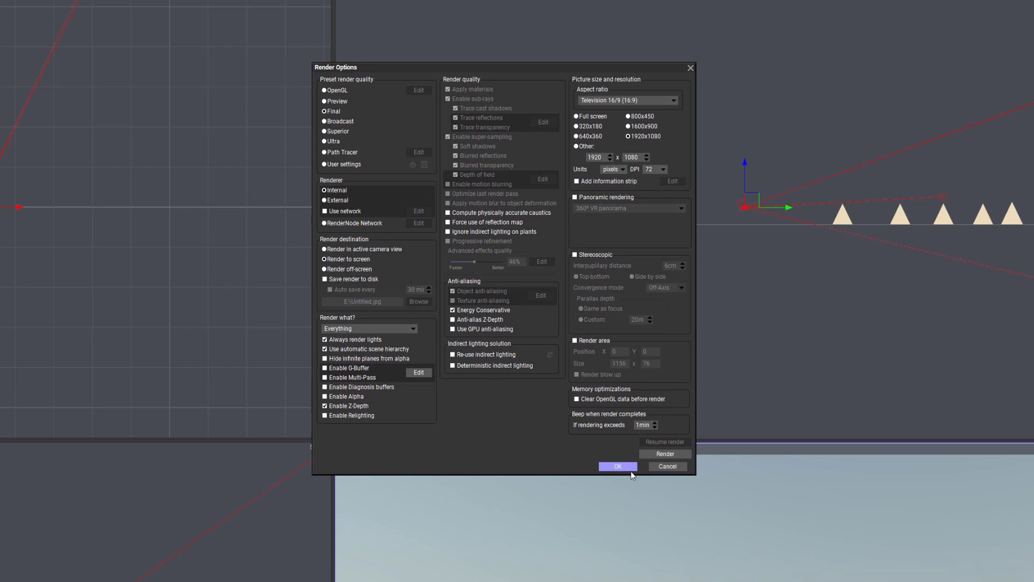
pyautogui.click(601, 468)
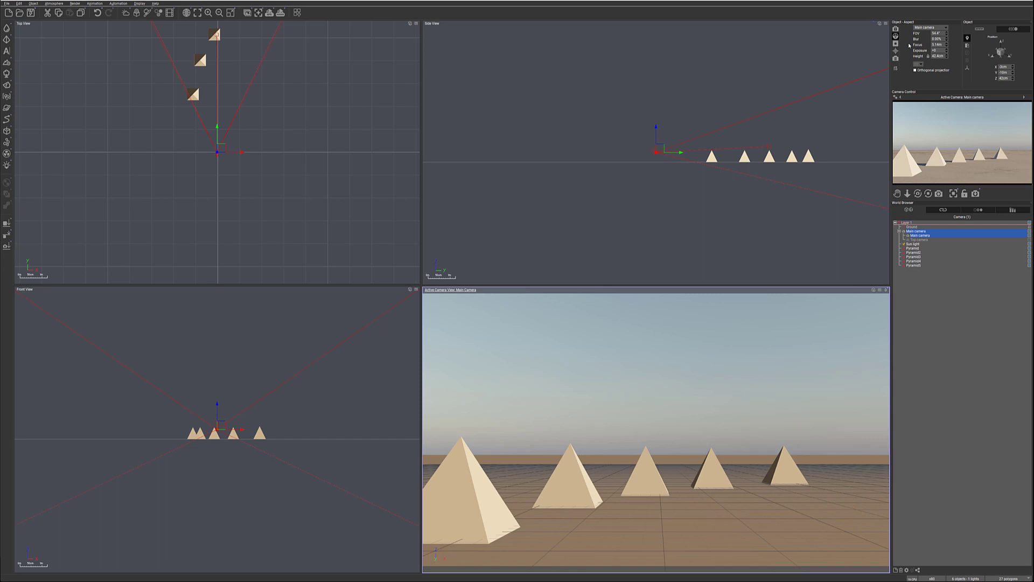
# Widen the main camera's field of view as a trial, and narrow it to 43.4°
pyautogui.moveTo(235, 132); pyautogui.dragTo(267, 194, button='right')
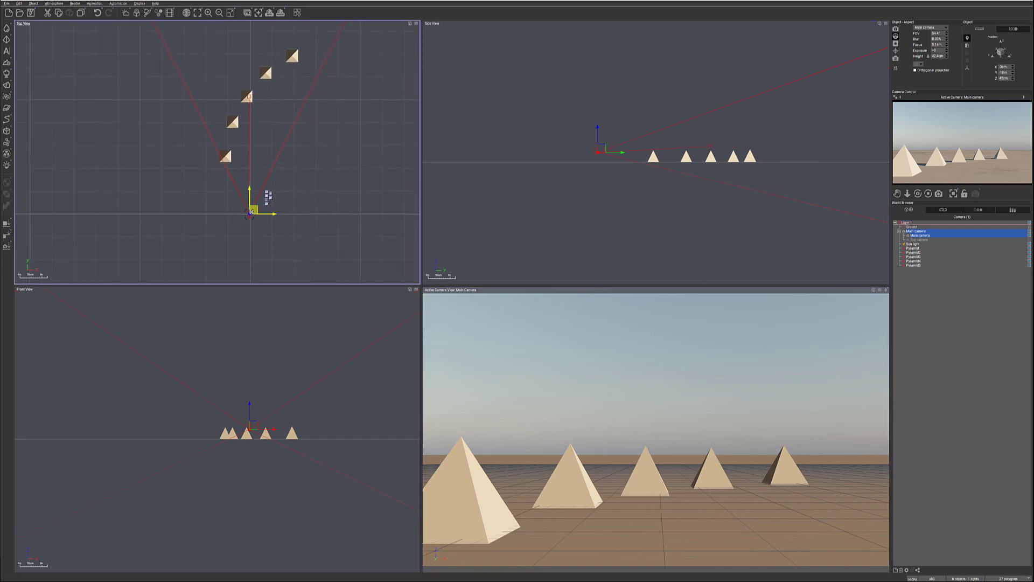
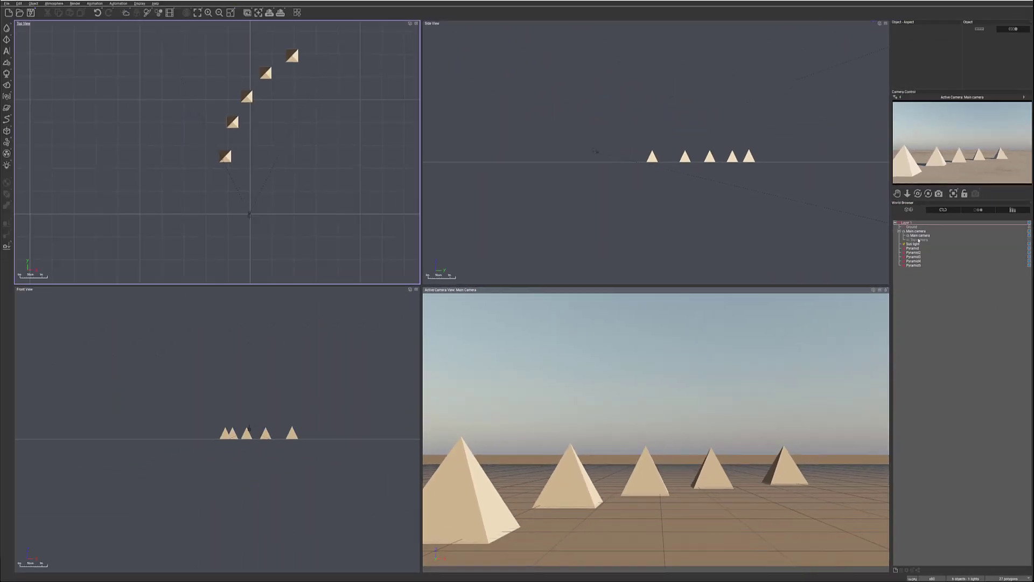
pyautogui.click(934, 235)
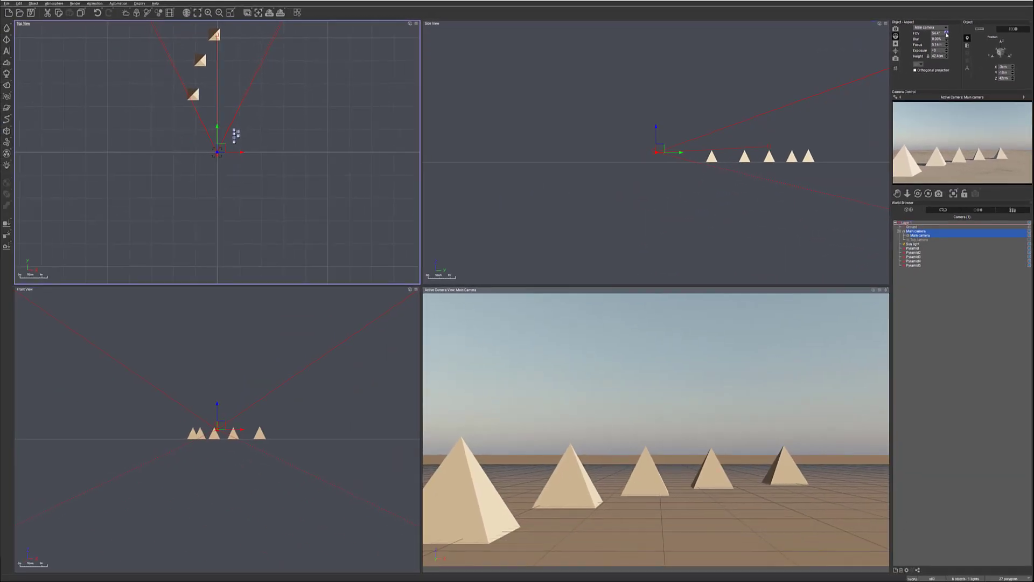
pyautogui.moveTo(946, 34); pyautogui.dragTo(947, 22)
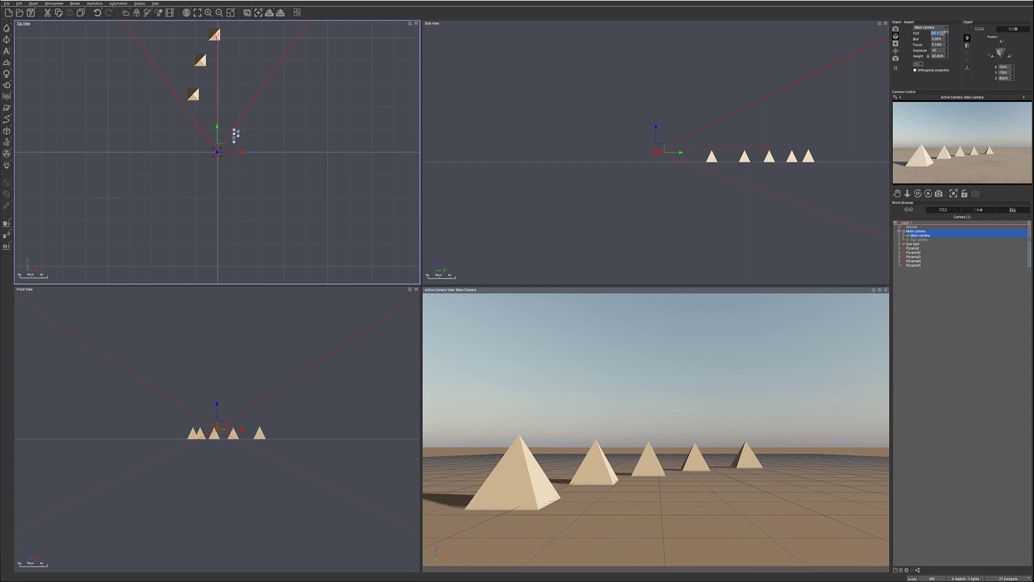
pyautogui.press('Return')
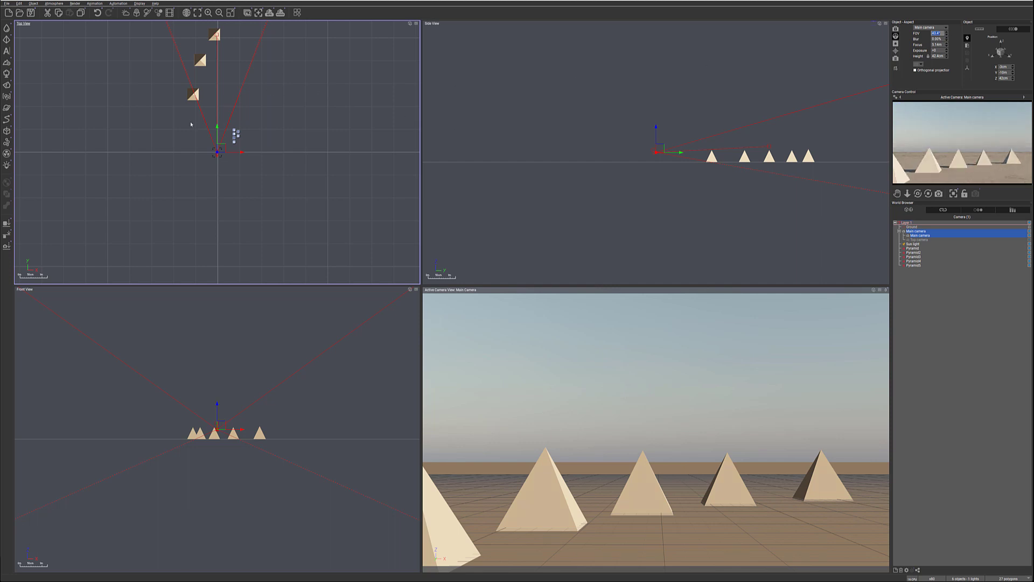
# Move the main camera back from the pyramids in the top view, and place its focus target over the middle pyramid
pyautogui.moveTo(245, 144); pyautogui.dragTo(247, 169)
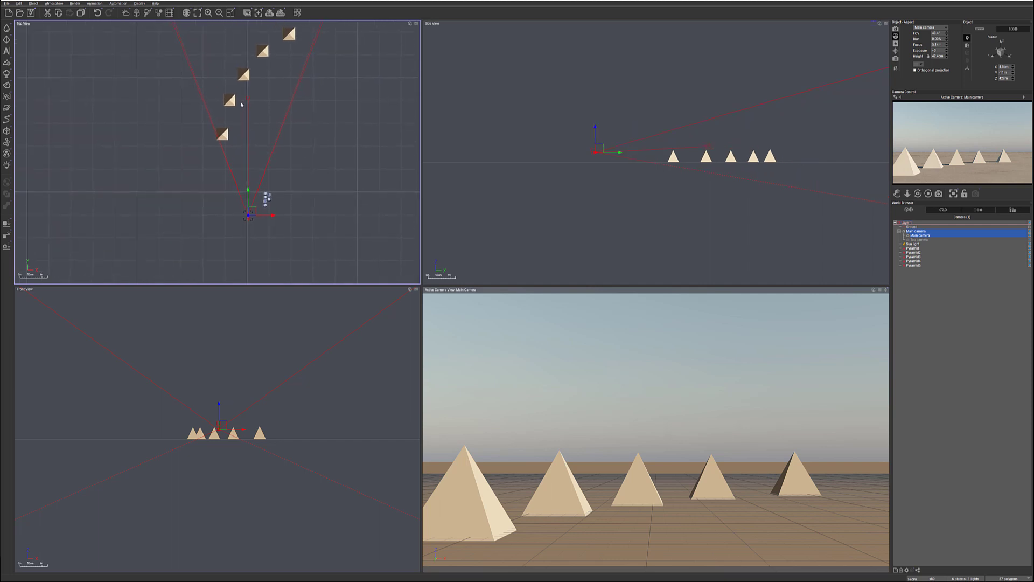
pyautogui.click(250, 96)
pyautogui.moveTo(250, 96); pyautogui.dragTo(244, 72)
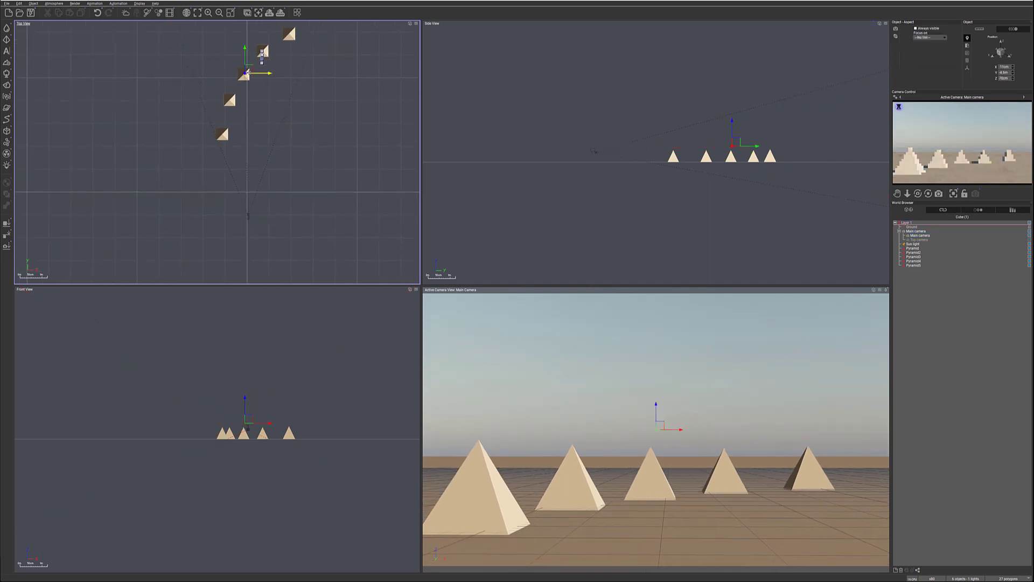
# Examine the properties of the main camera and its focus target by selecting each of them in turn
pyautogui.click(919, 236)
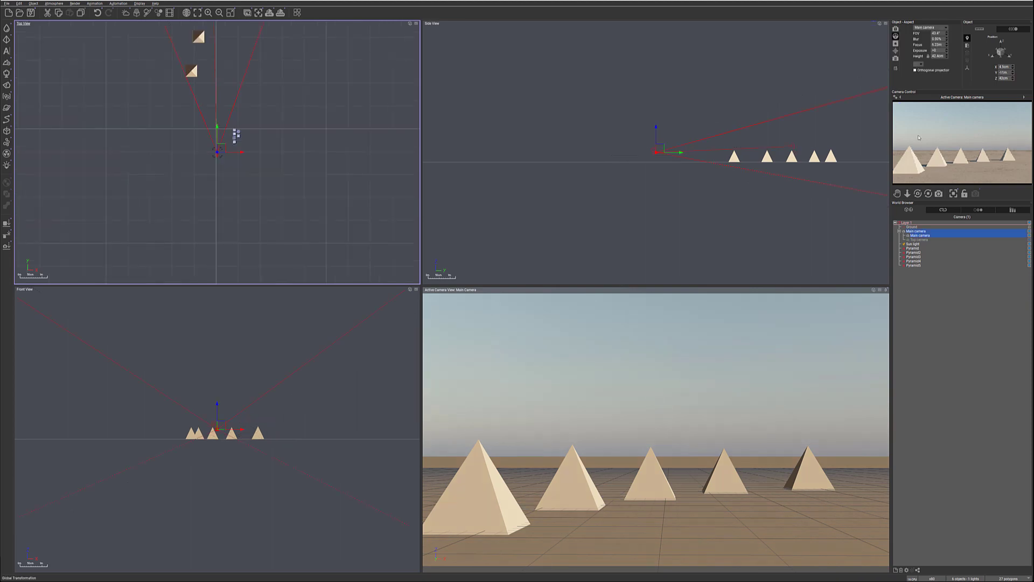
pyautogui.click(896, 52)
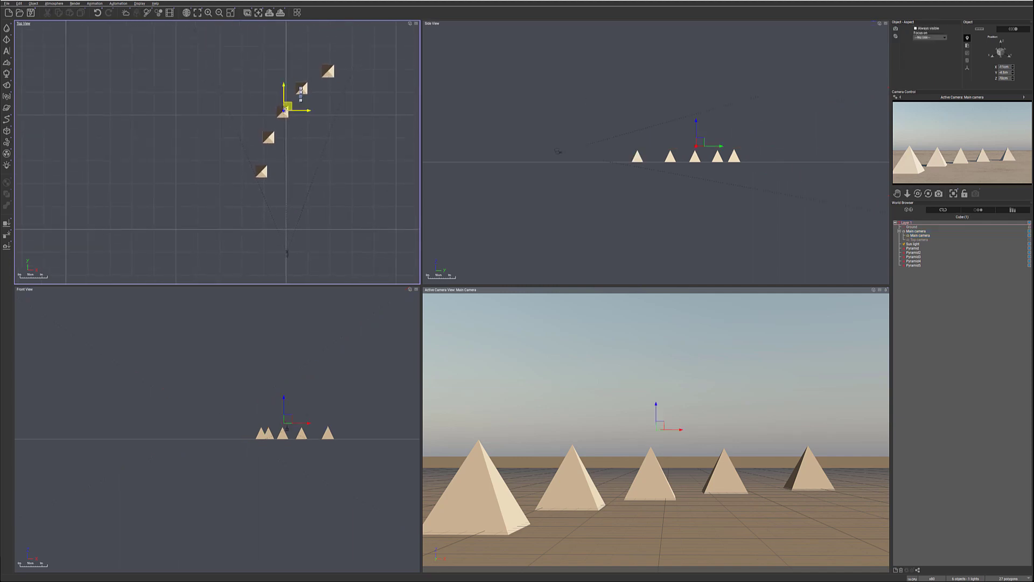
pyautogui.click(353, 145)
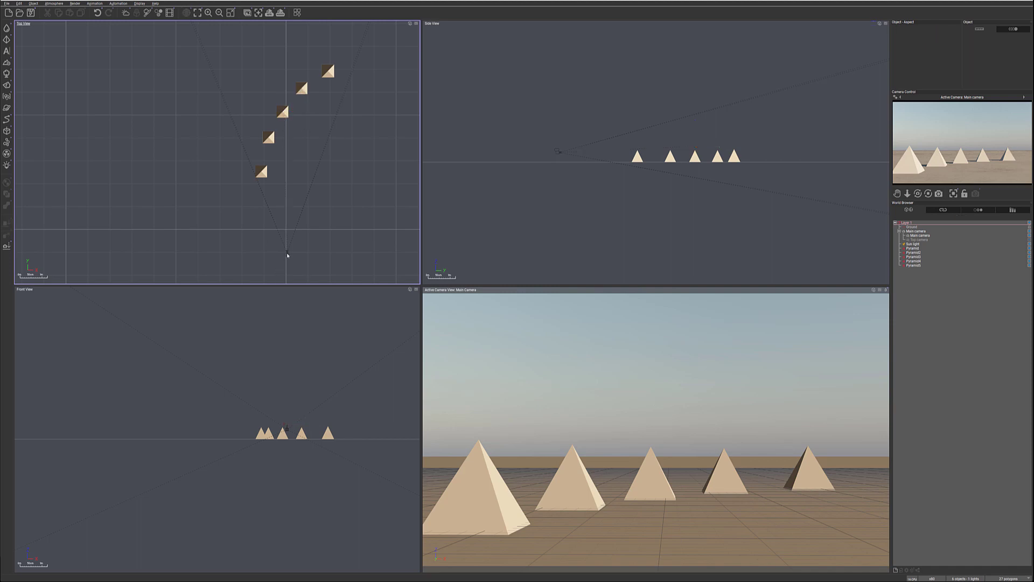
pyautogui.click(287, 255)
pyautogui.click(284, 112)
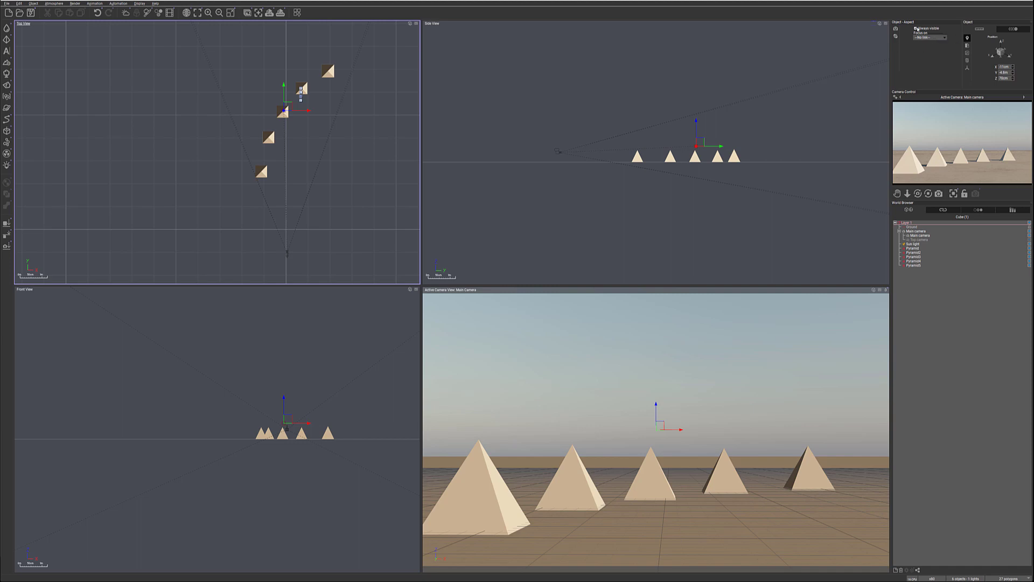
# Select the main camera and set its blur to 50%
pyautogui.click(288, 251)
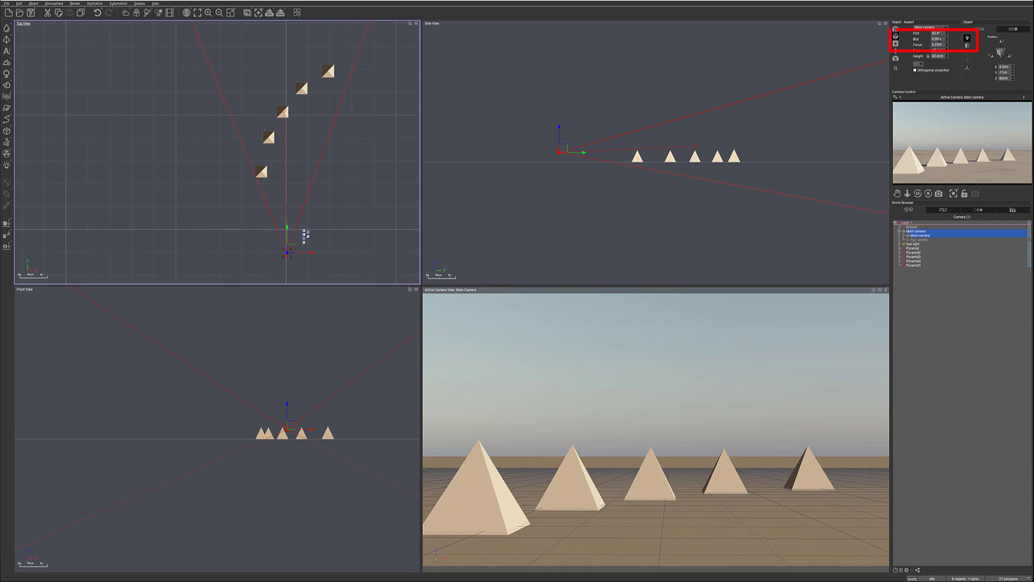
pyautogui.click(946, 37)
pyautogui.write('50')
pyautogui.press('Return')
pyautogui.press('Return')
# Switch to DAZ Studio, examine the default camera's F/Stop setting for depth of field, and return to the pyramid scene
pyautogui.hotkey('alt', 'Tab')
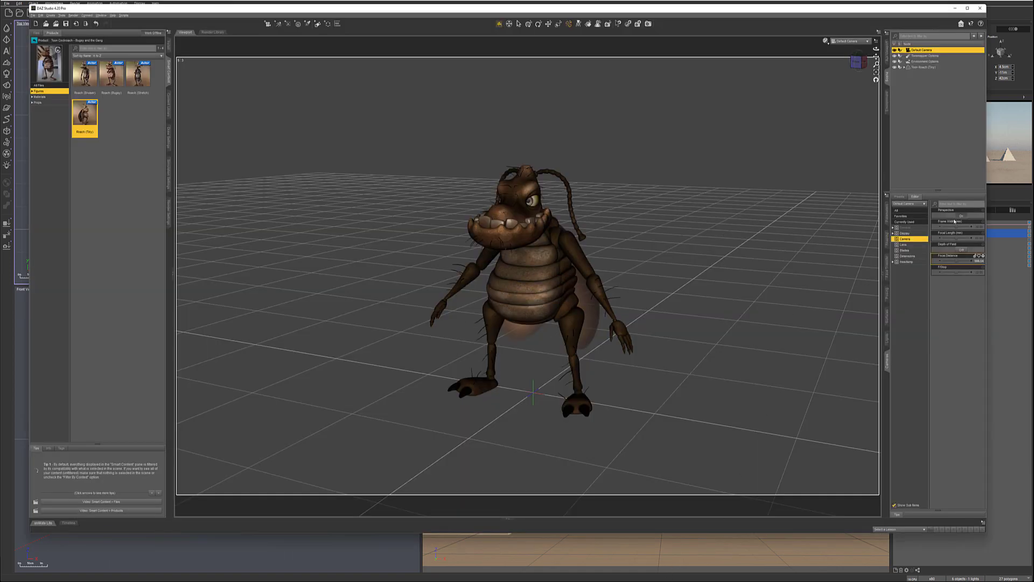
pyautogui.click(968, 273)
pyautogui.press('Return')
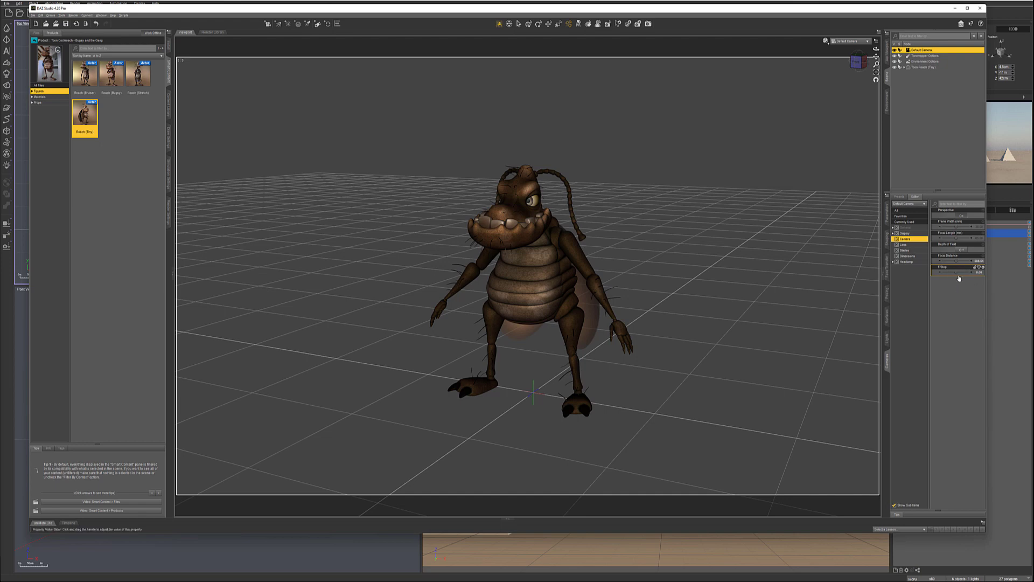
pyautogui.moveTo(958, 277)
pyautogui.click(1013, 275)
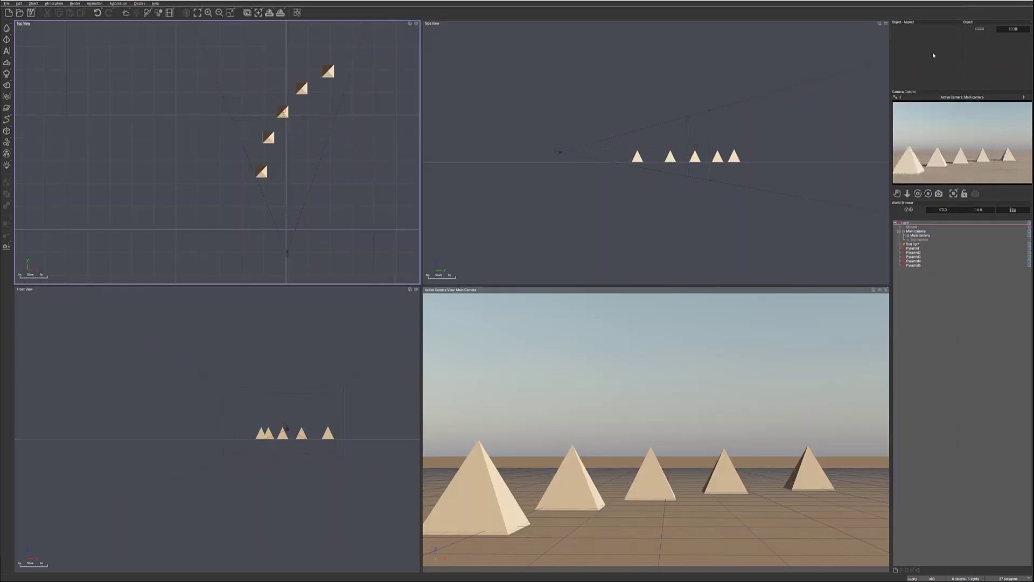
# Reselect the main camera, check its focus range in the top view, and lower its blur to widen that range
pyautogui.click(922, 235)
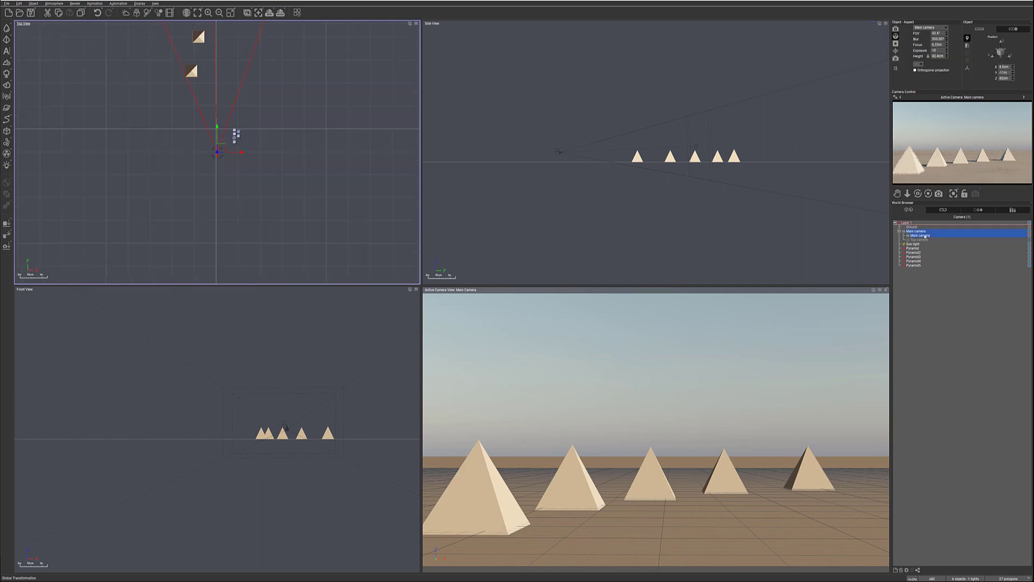
pyautogui.click(947, 43)
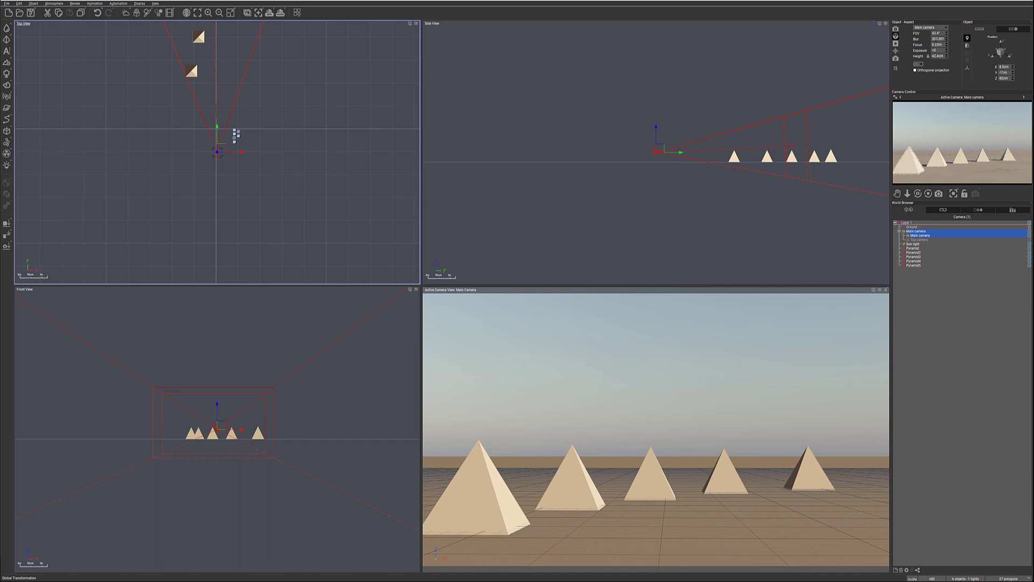
pyautogui.moveTo(370, 92); pyautogui.dragTo(364, 187, button='right')
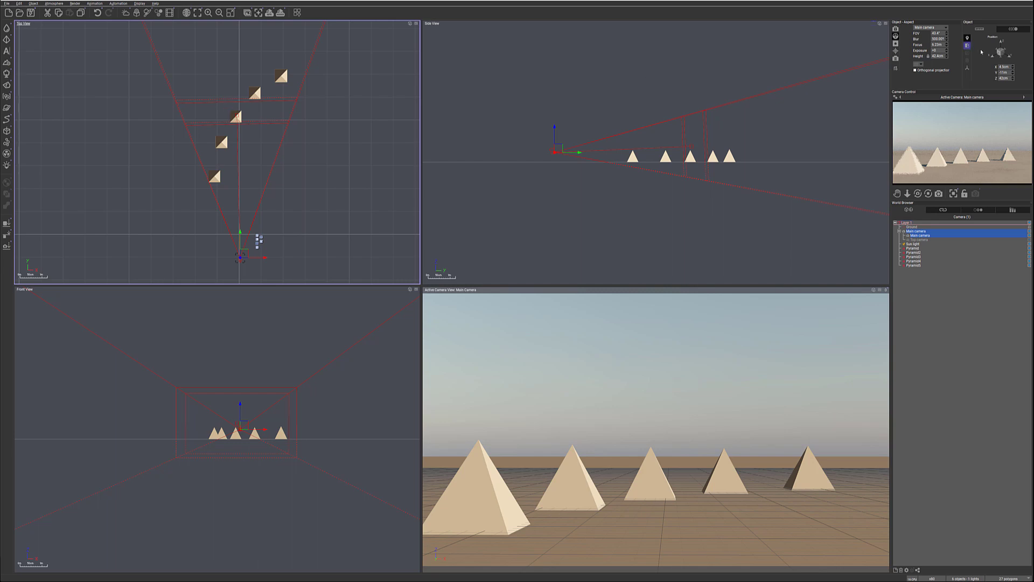
pyautogui.click(940, 39)
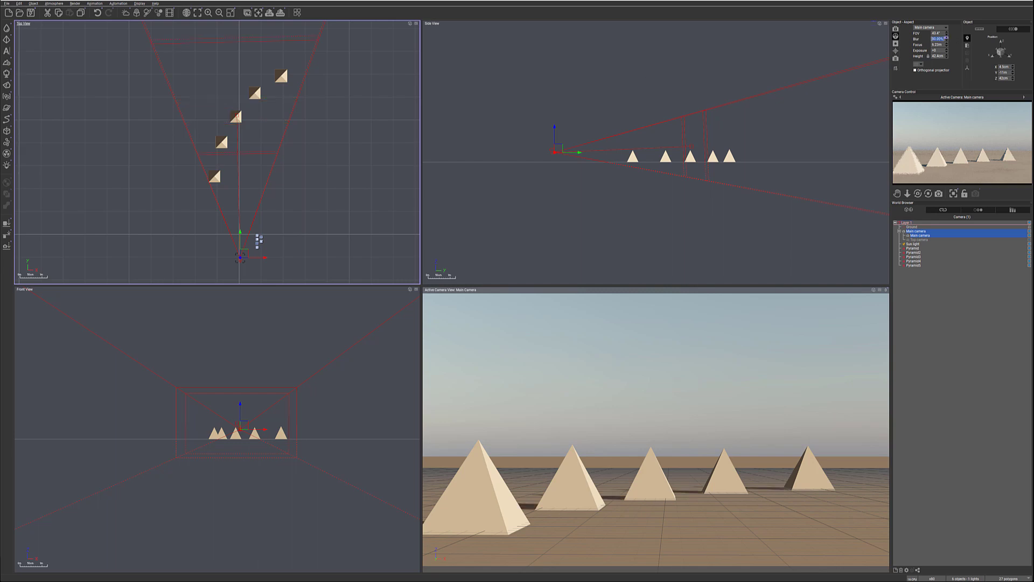
pyautogui.press('Return')
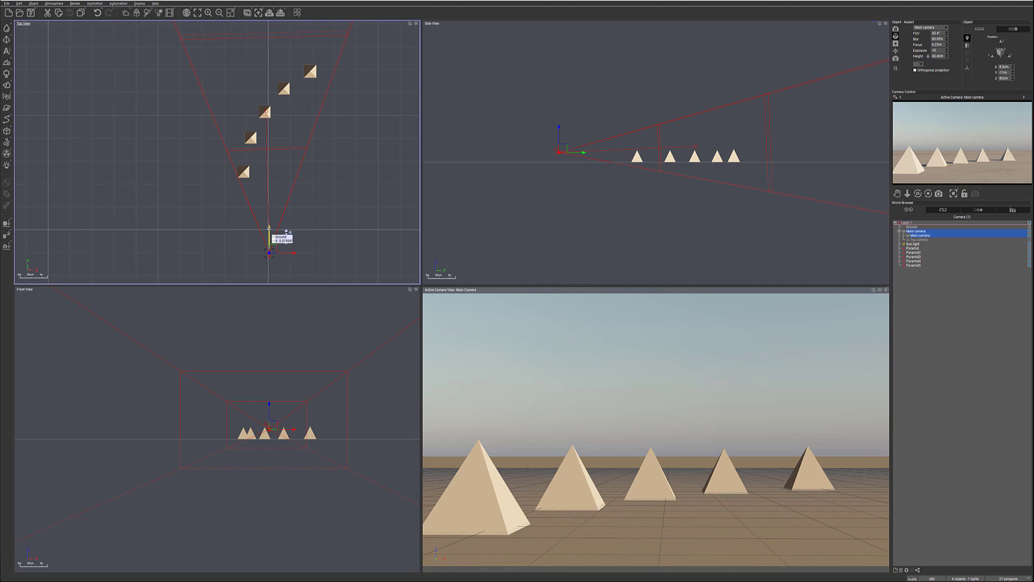
# Move the focus target close to the camera in the top view, and return it to the middle pyramid
pyautogui.moveTo(335, 150); pyautogui.dragTo(266, 169, button='right')
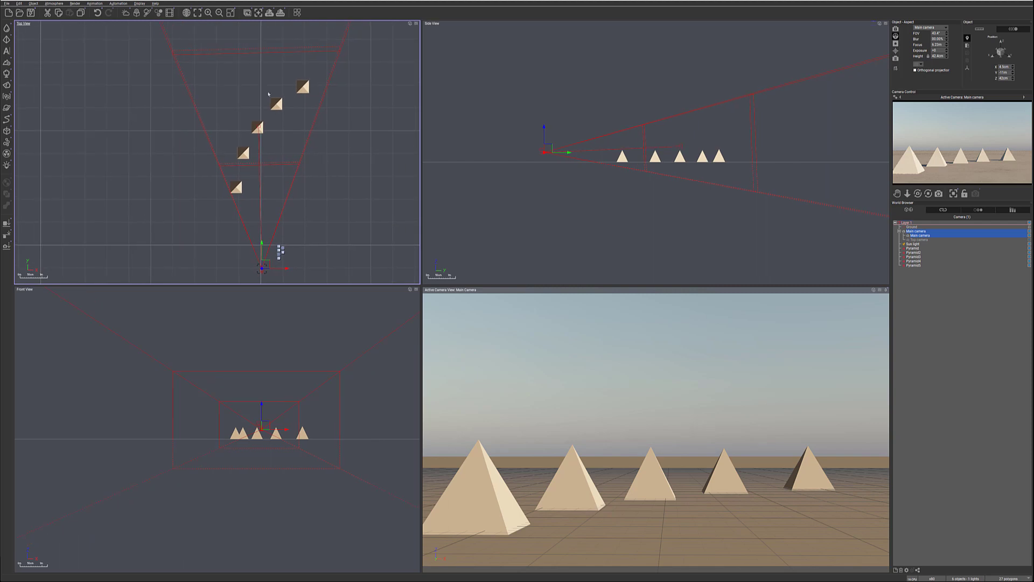
pyautogui.click(258, 127)
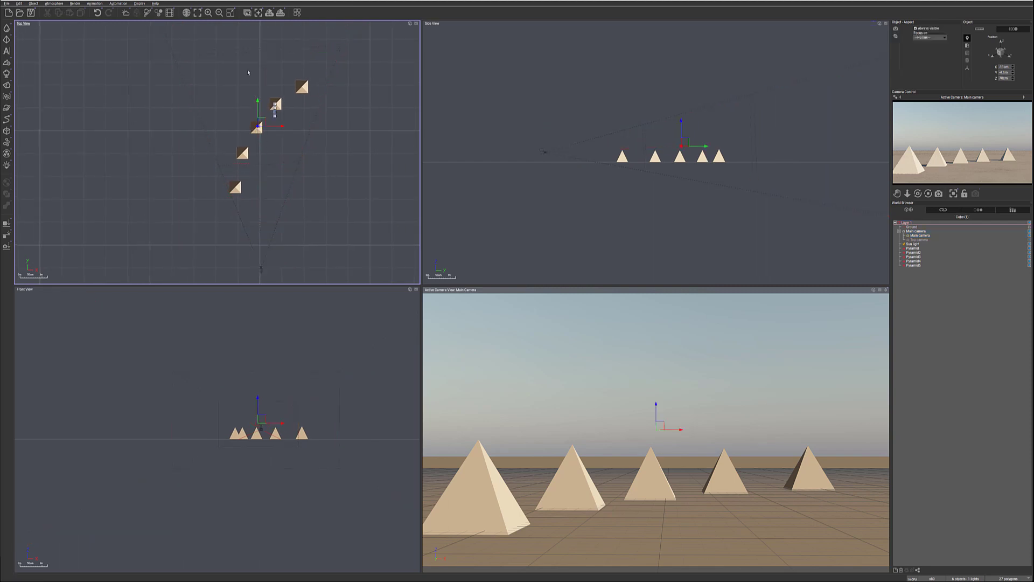
pyautogui.moveTo(255, 104); pyautogui.dragTo(259, 253)
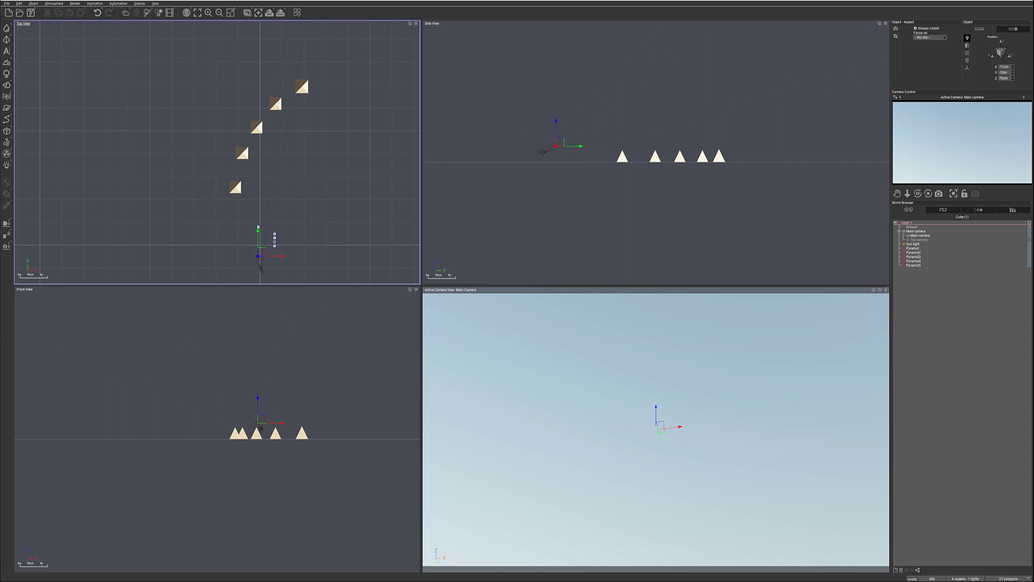
pyautogui.moveTo(258, 227); pyautogui.dragTo(258, 100)
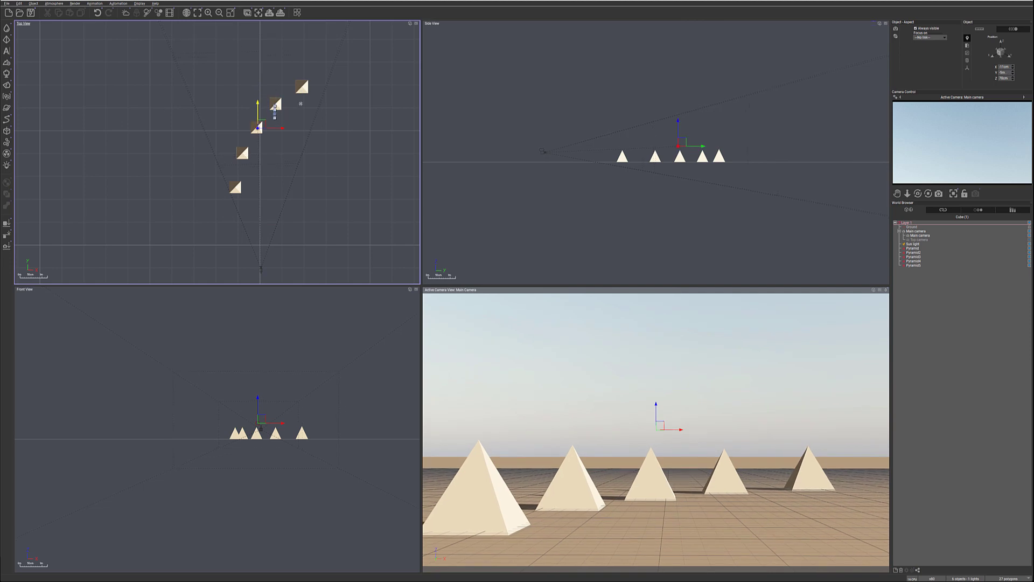
pyautogui.moveTo(262, 126); pyautogui.dragTo(258, 127)
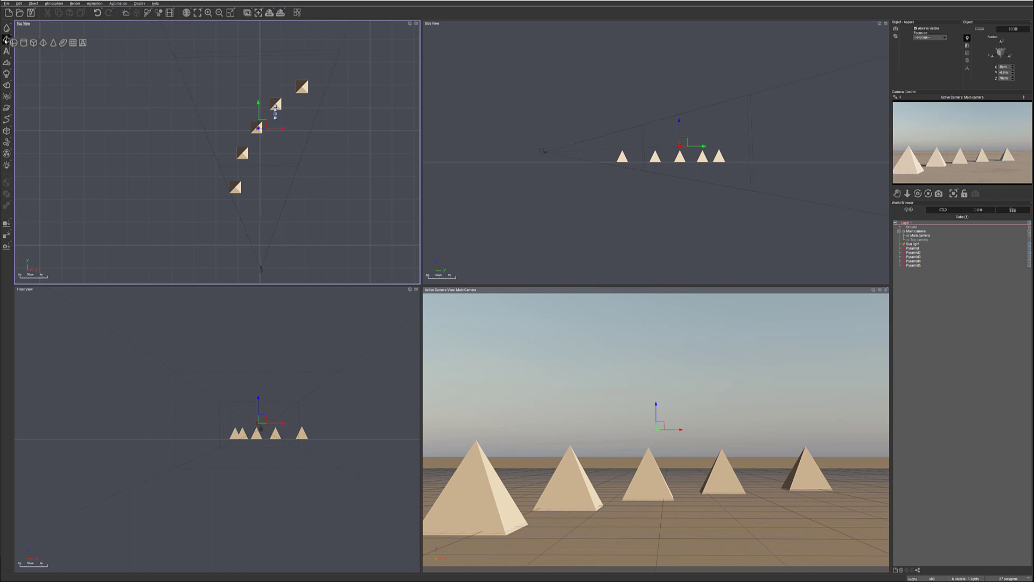
# Add a large sphere to the scene and place it beside the row of pyramids in the top view
pyautogui.click(13, 42)
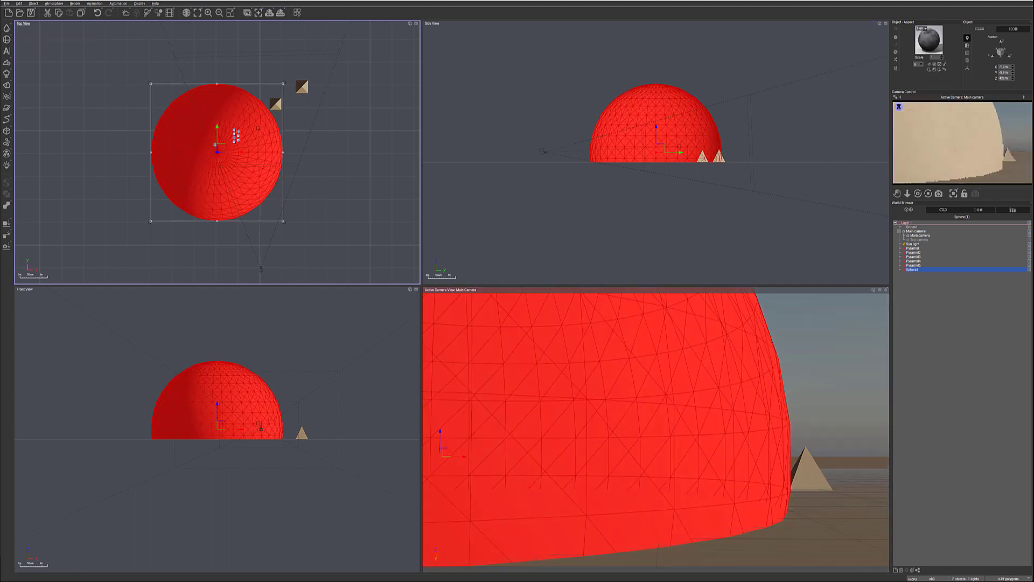
pyautogui.moveTo(226, 148); pyautogui.dragTo(340, 149)
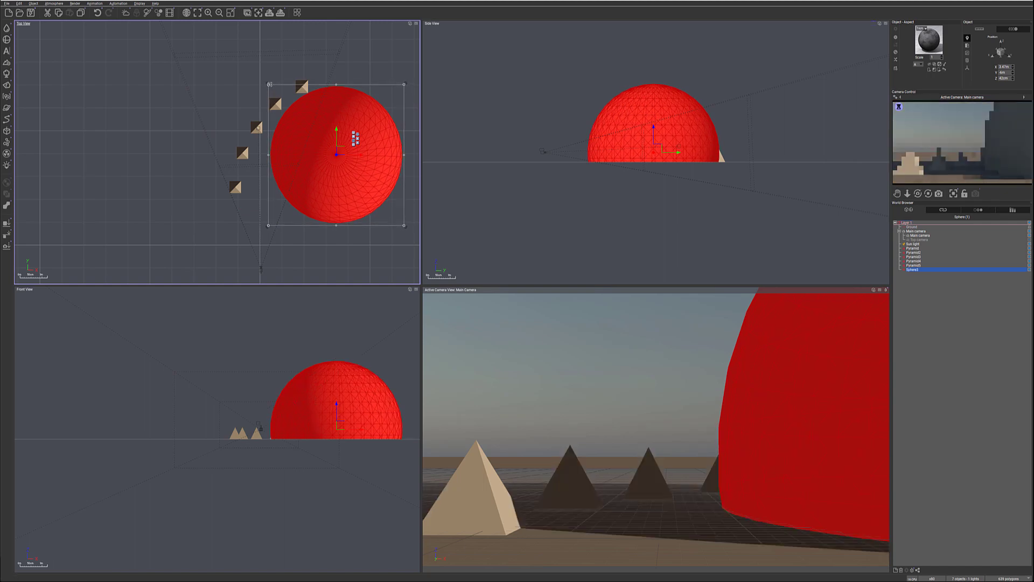
# Shrink the sphere to about pyramid size and link the main camera's focus target to Sphere3
pyautogui.moveTo(269, 85); pyautogui.dragTo(383, 127)
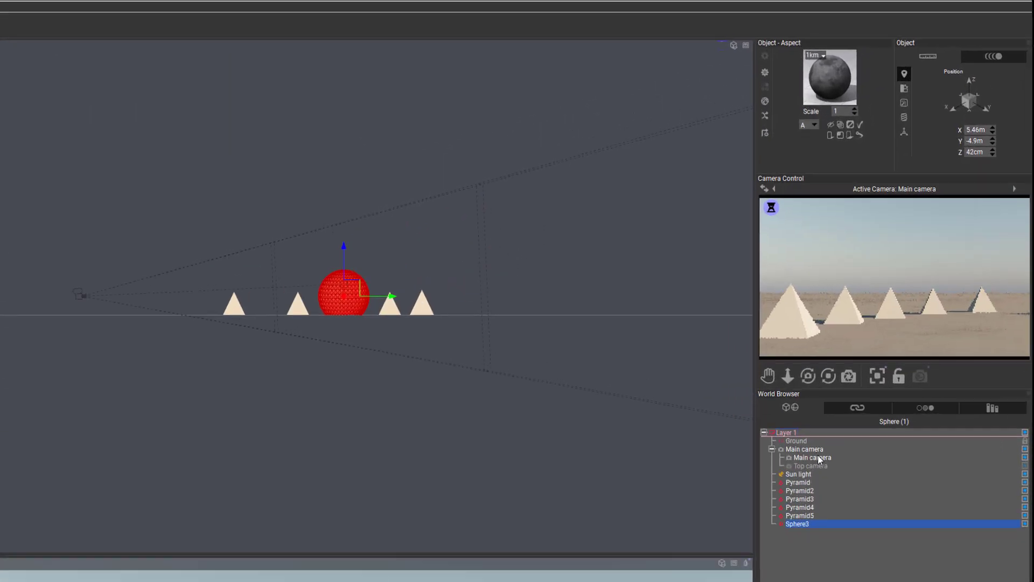
pyautogui.click(920, 235)
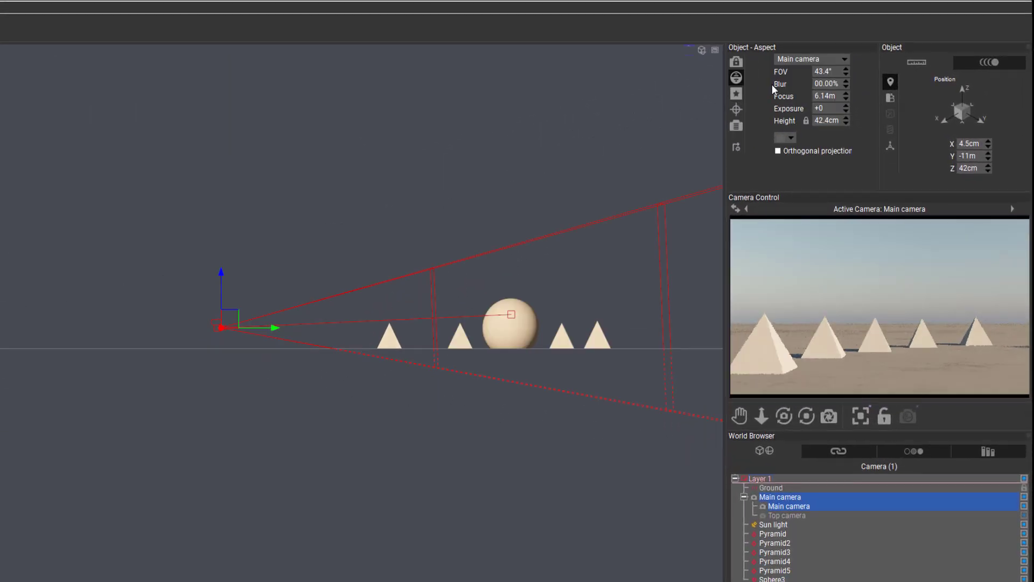
pyautogui.click(737, 110)
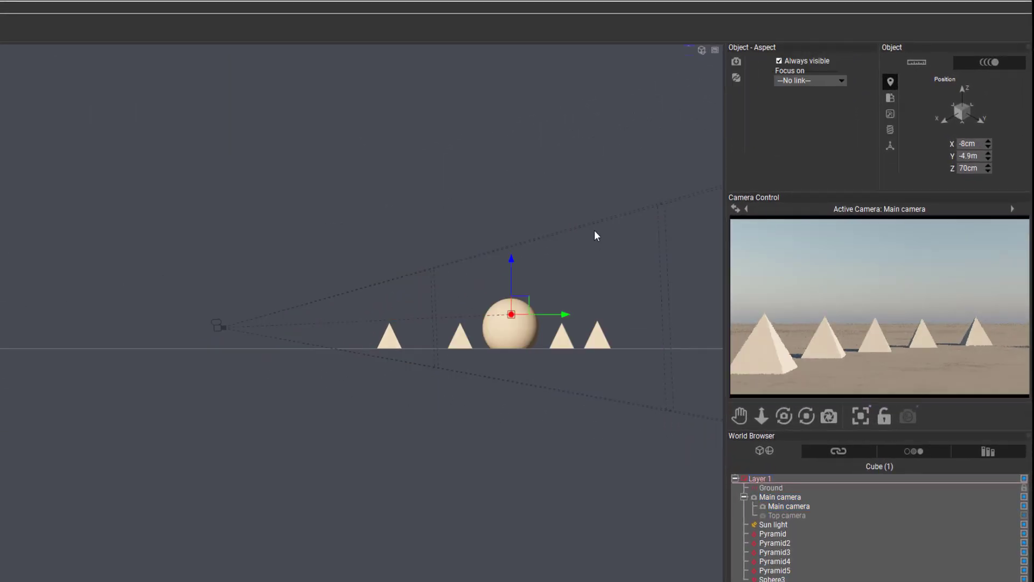
pyautogui.click(841, 80)
pyautogui.click(822, 164)
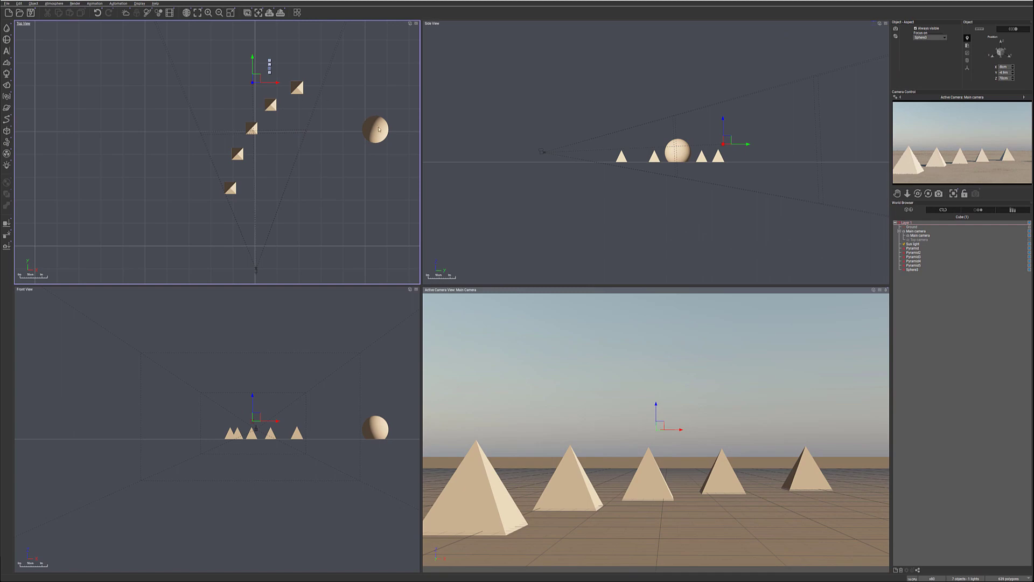
# Move the linked sphere closer to the camera in the top view and check how the focus range follows
pyautogui.click(378, 129)
pyautogui.moveTo(378, 129); pyautogui.dragTo(386, 184)
pyautogui.scroll(-2, 385, 186)
pyautogui.scroll(-2, 384, 186)
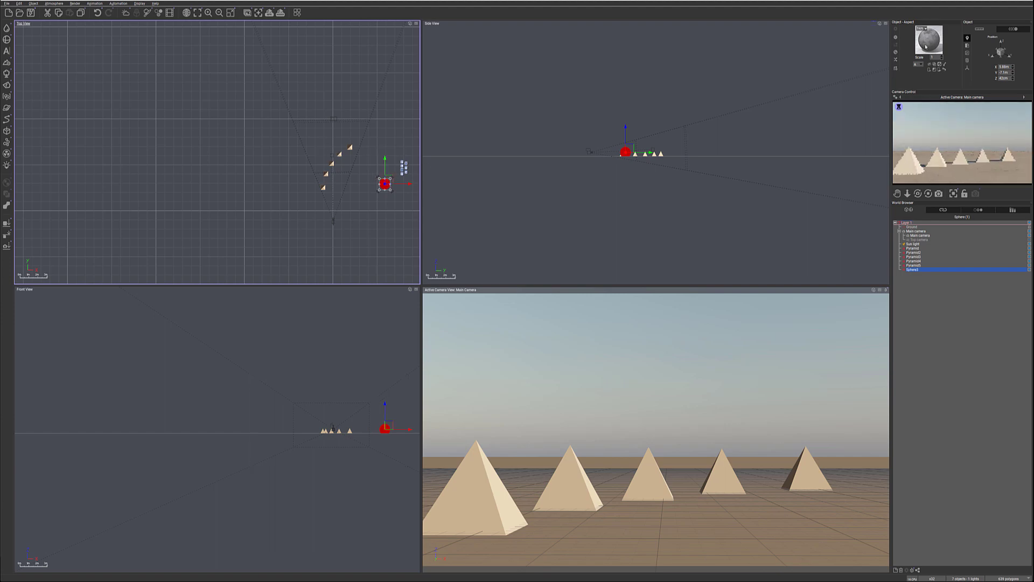
# Select the main camera's focus target and set its Focus on option to No link
pyautogui.click(918, 235)
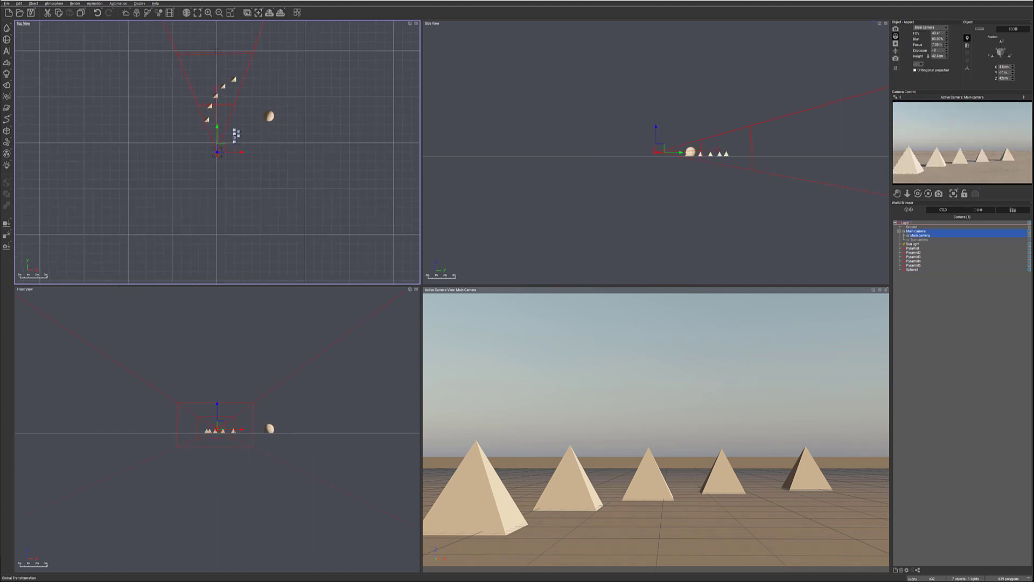
pyautogui.click(896, 50)
pyautogui.click(935, 37)
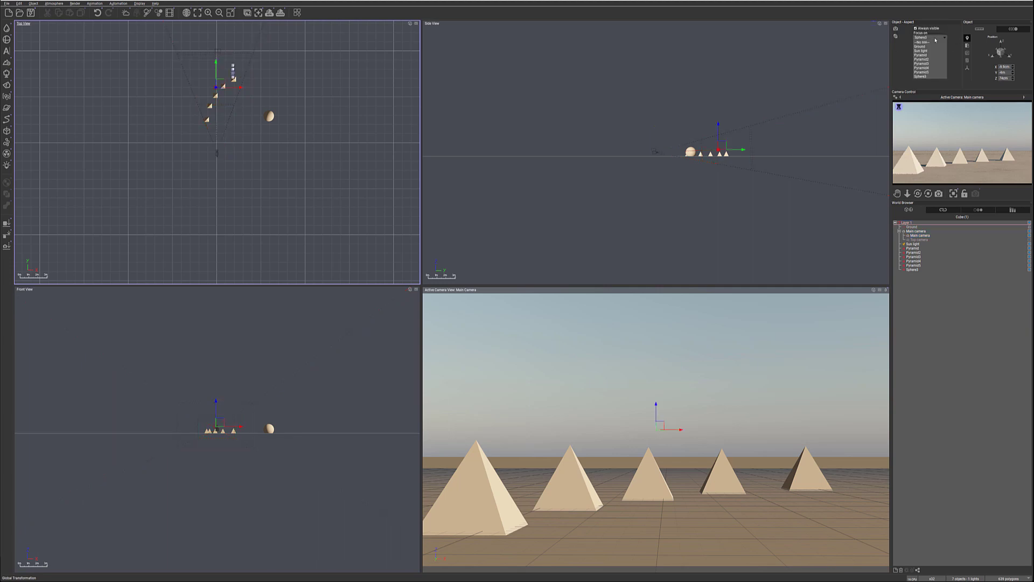
pyautogui.click(929, 42)
# Move the unlinked sphere away from the camera to beyond the row of pyramids in the top view
pyautogui.moveTo(297, 121); pyautogui.dragTo(326, 176, button='right')
pyautogui.click(298, 170)
pyautogui.moveTo(299, 170); pyautogui.dragTo(316, 88)
pyautogui.moveTo(295, 114); pyautogui.dragTo(302, 198, button='right')
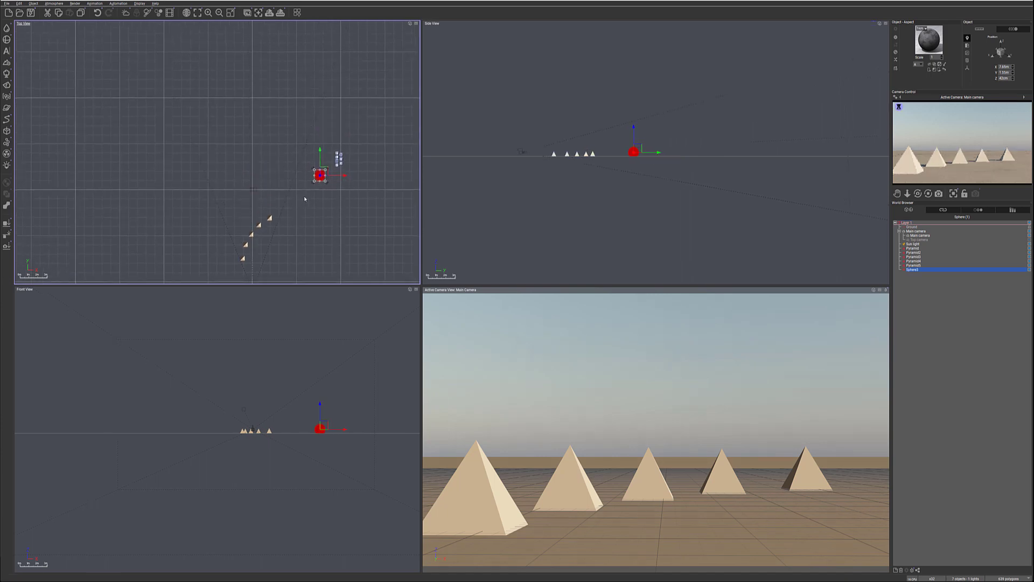
pyautogui.scroll(-3, 303, 198)
# Bring the main camera's distant focus target back to just behind the pyramids in the top view
pyautogui.click(280, 244)
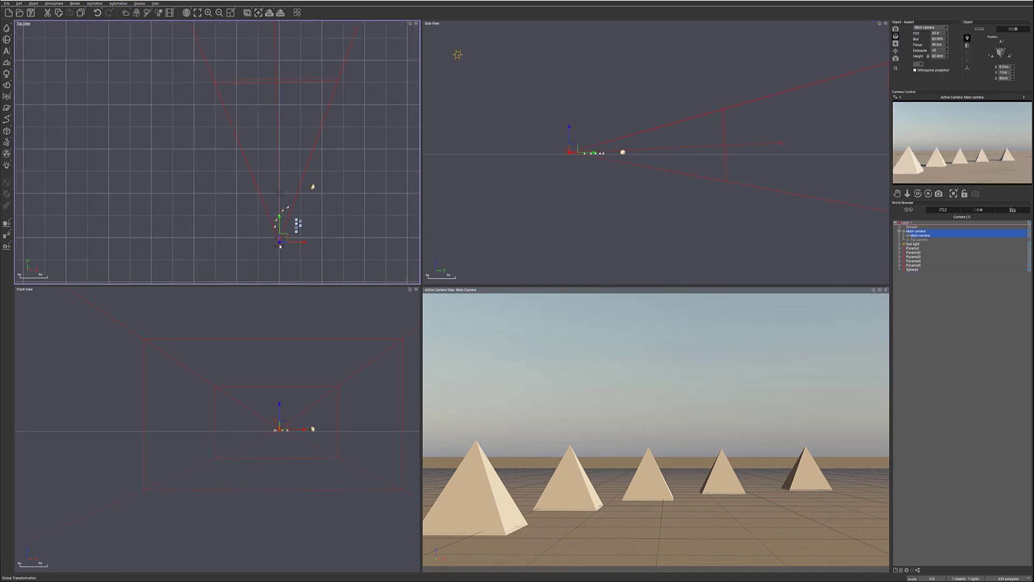
pyautogui.scroll(-1, 333, 203)
pyautogui.scroll(-2, 334, 203)
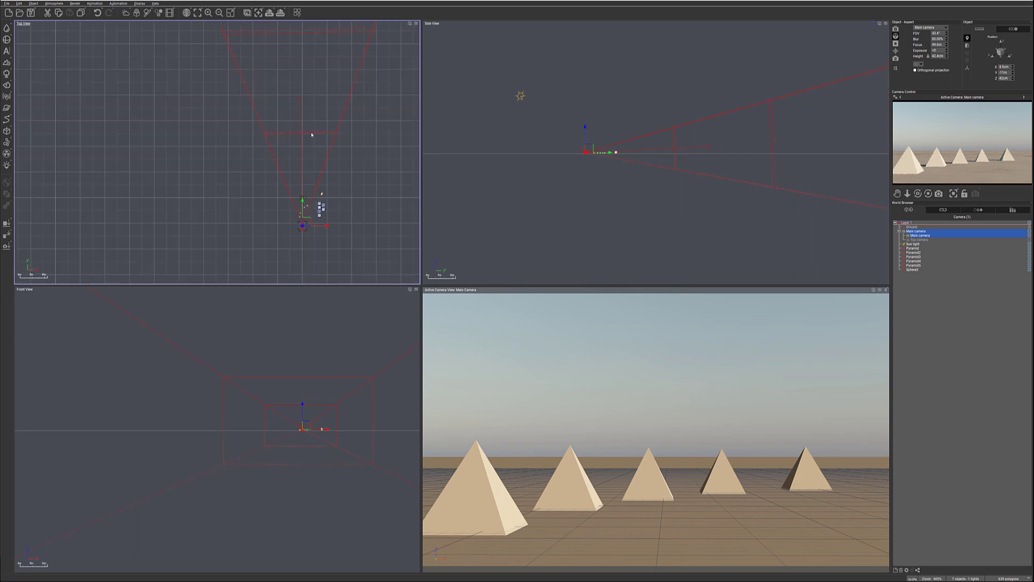
pyautogui.click(302, 101)
pyautogui.moveTo(300, 92); pyautogui.dragTo(306, 201)
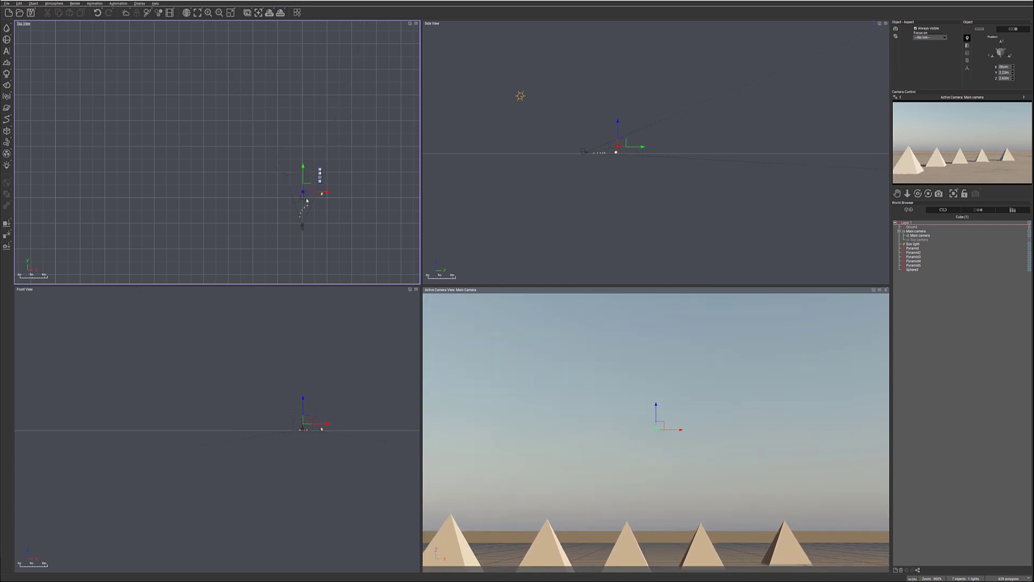
# Move the sphere to the focus target's place behind the pyramids, and link the target to Sphere3 again
pyautogui.scroll(3, 306, 200)
pyautogui.click(366, 177)
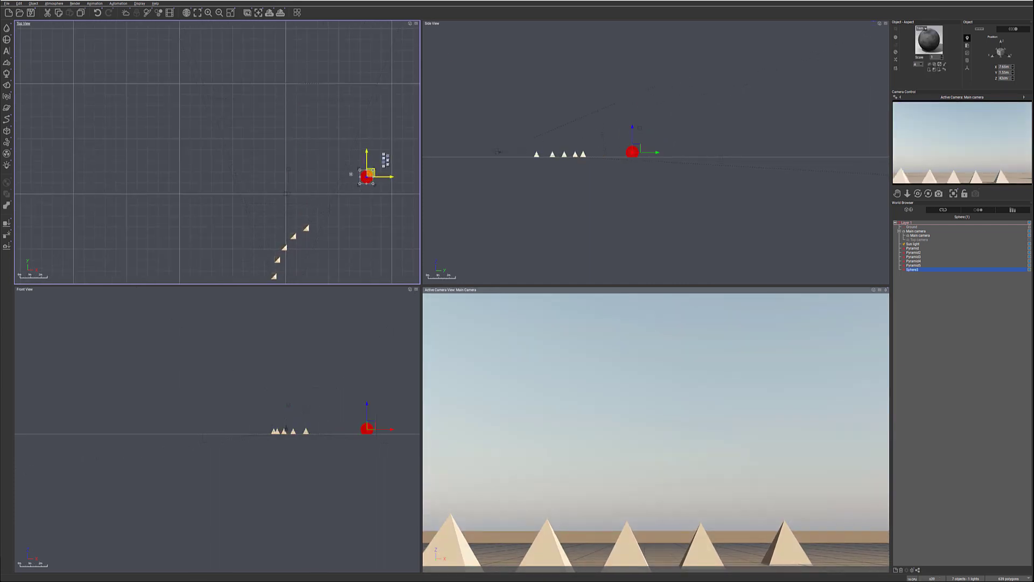
pyautogui.moveTo(351, 174); pyautogui.dragTo(274, 165)
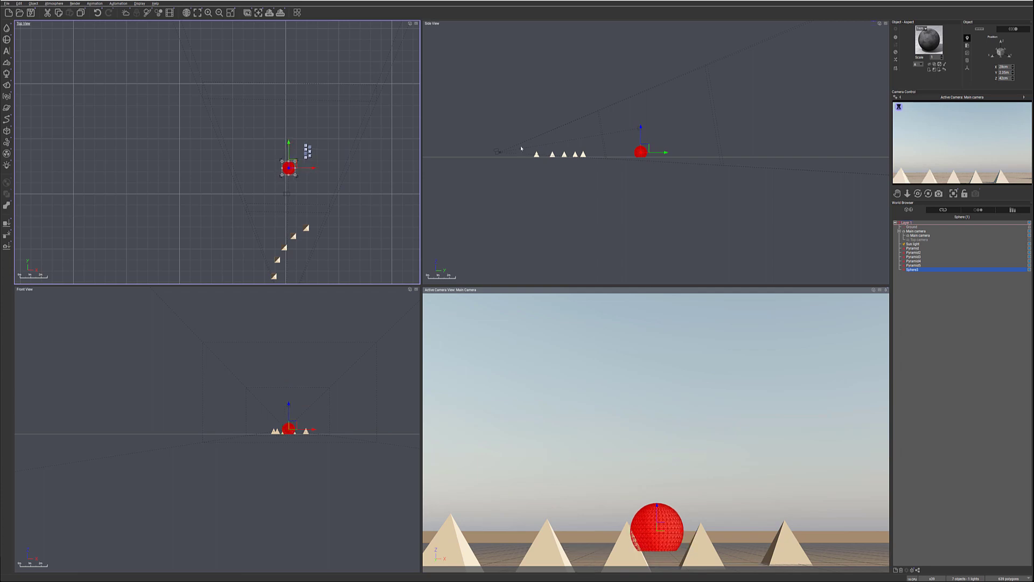
pyautogui.click(920, 235)
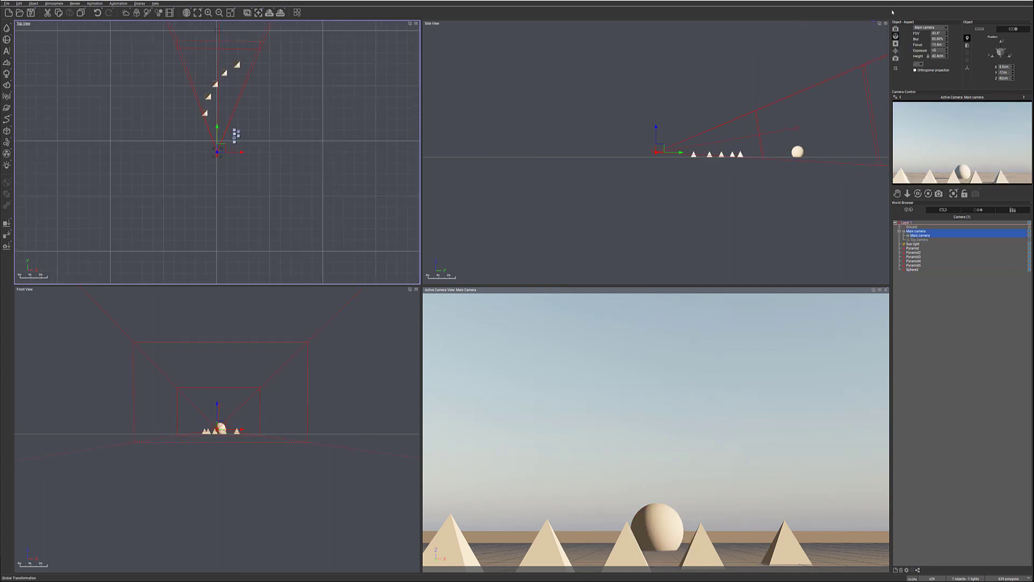
pyautogui.click(896, 52)
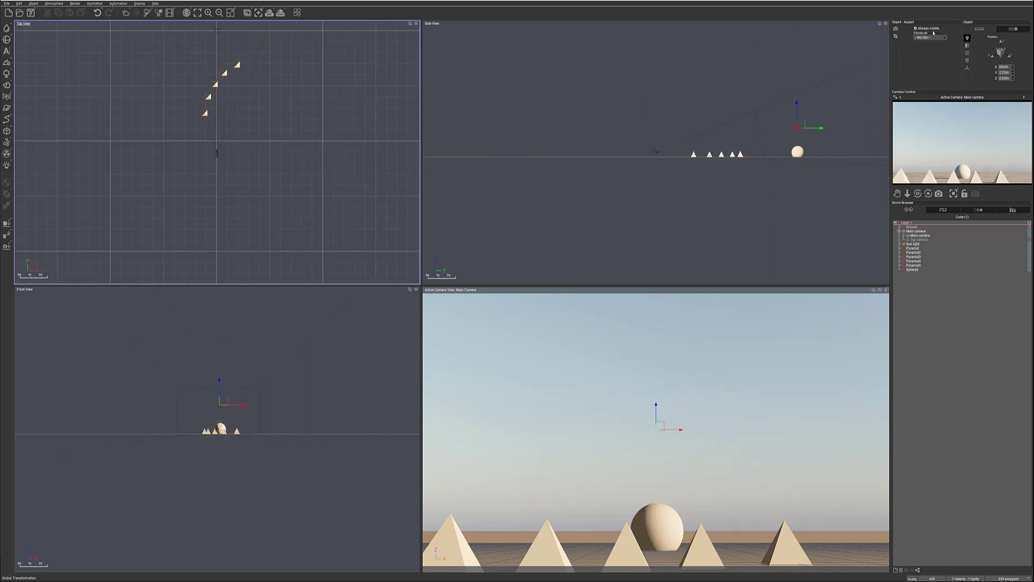
pyautogui.click(944, 37)
pyautogui.click(927, 77)
# Move the linked sphere farther back, sideways and closer to the pyramids in the top view, observing the camera follow it
pyautogui.click(914, 269)
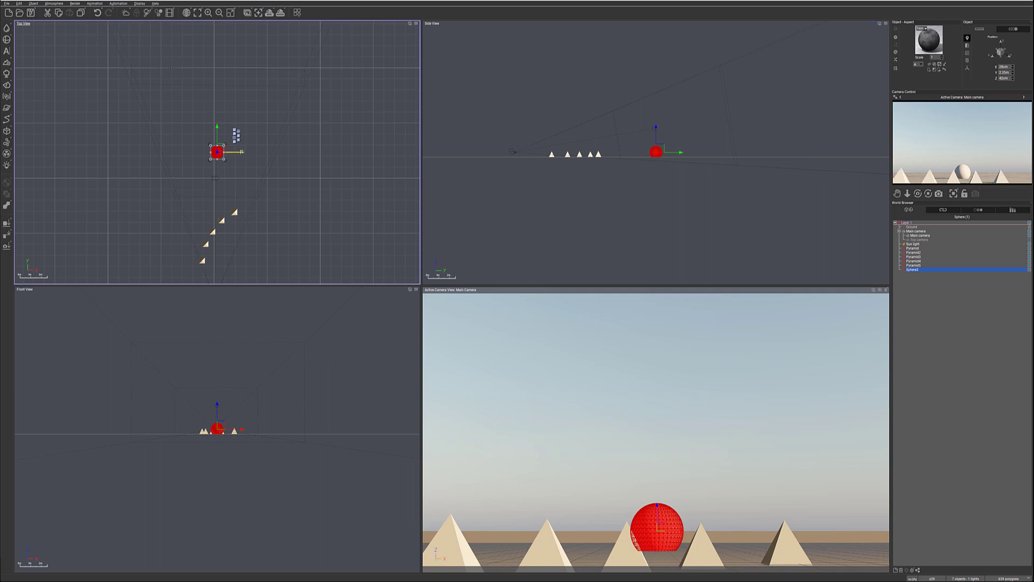
pyautogui.moveTo(246, 152); pyautogui.dragTo(239, 125)
pyautogui.moveTo(287, 139); pyautogui.dragTo(321, 84, button='right')
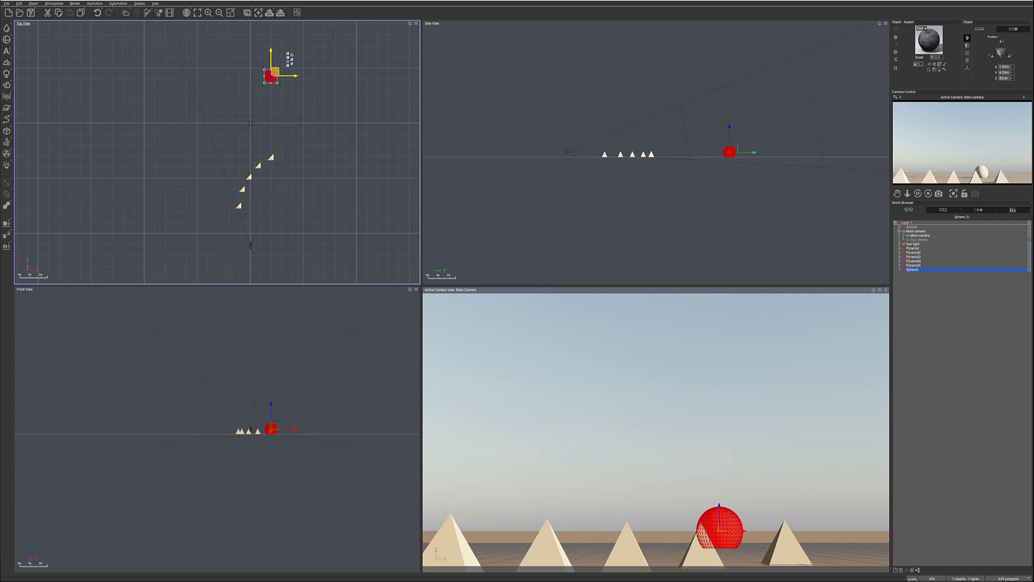
pyautogui.moveTo(273, 73); pyautogui.dragTo(367, 75)
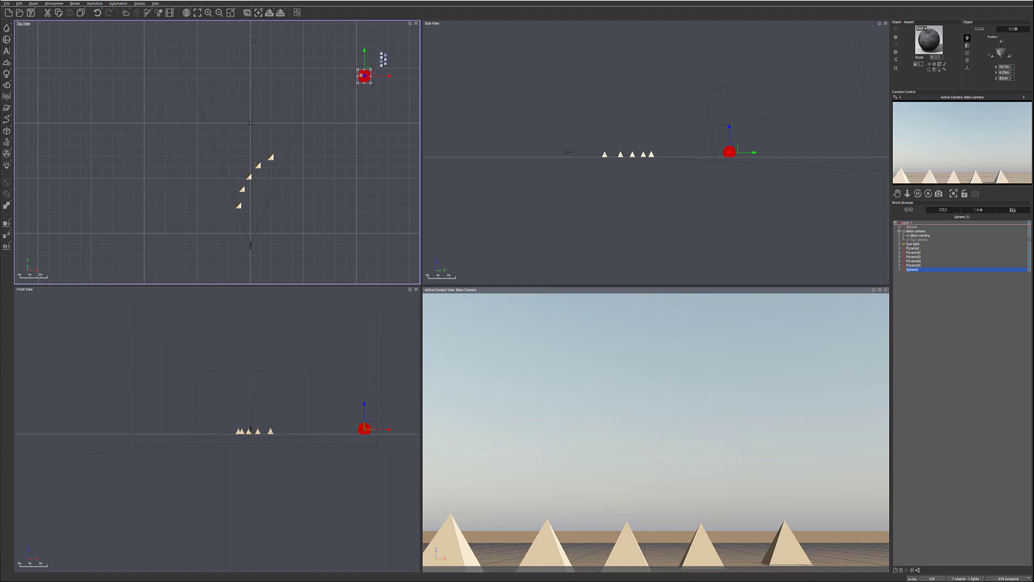
pyautogui.moveTo(388, 76); pyautogui.dragTo(291, 99)
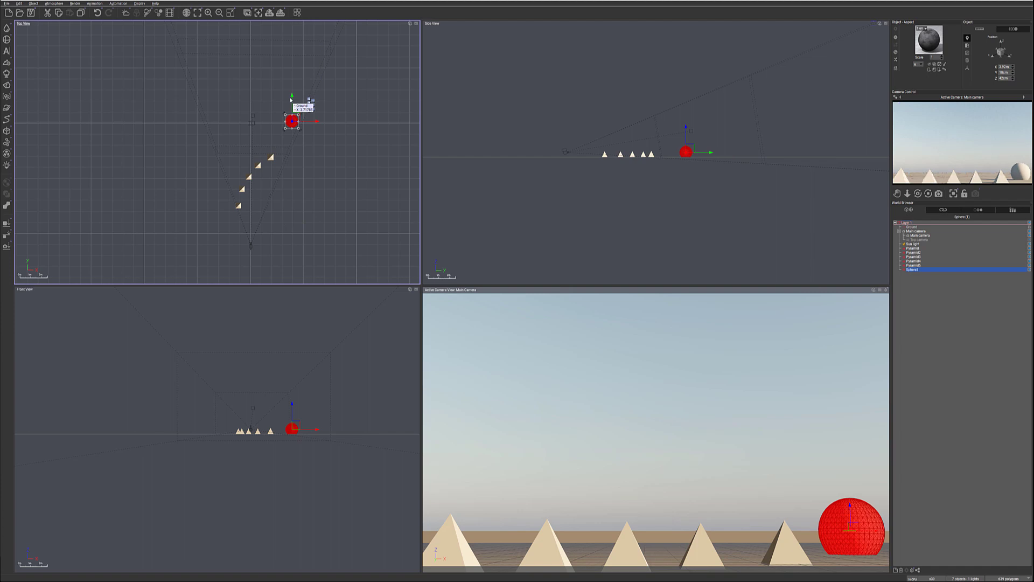
# Delete the sphere and move the main camera's focus target back down to the middle pyramid in the side view
pyautogui.doubleClick(919, 270)
pyautogui.press('Delete')
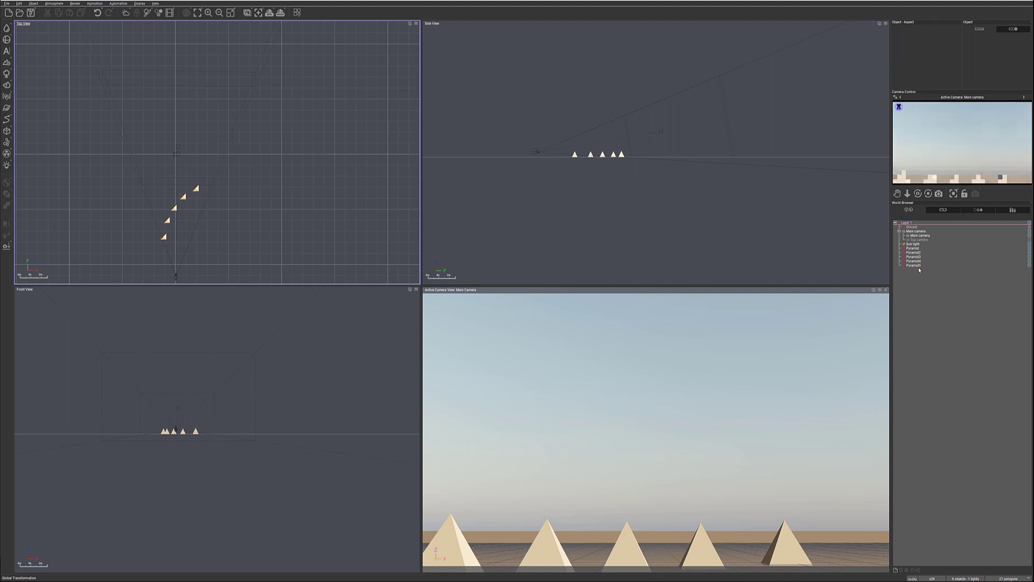
pyautogui.doubleClick(921, 235)
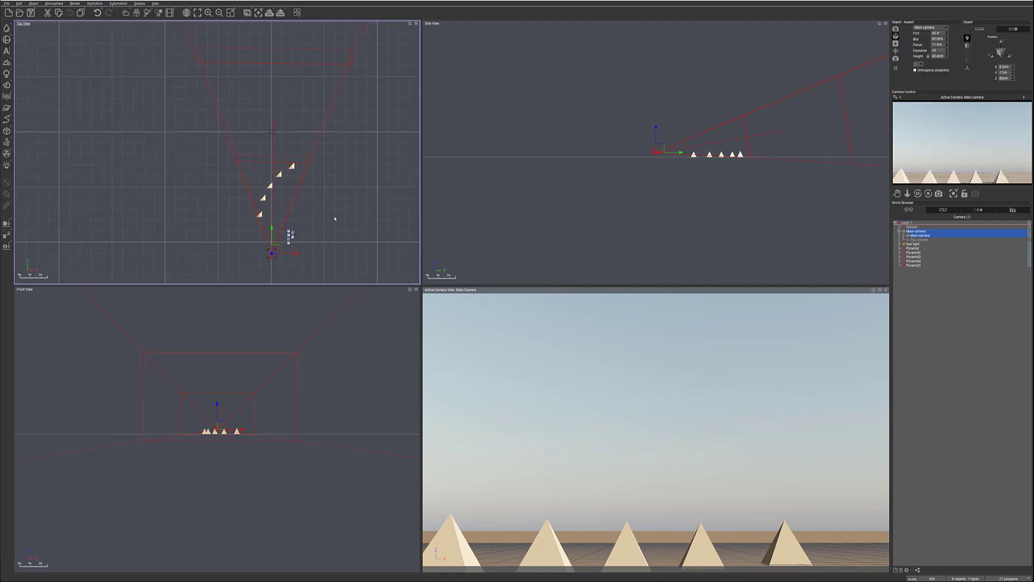
pyautogui.click(276, 125)
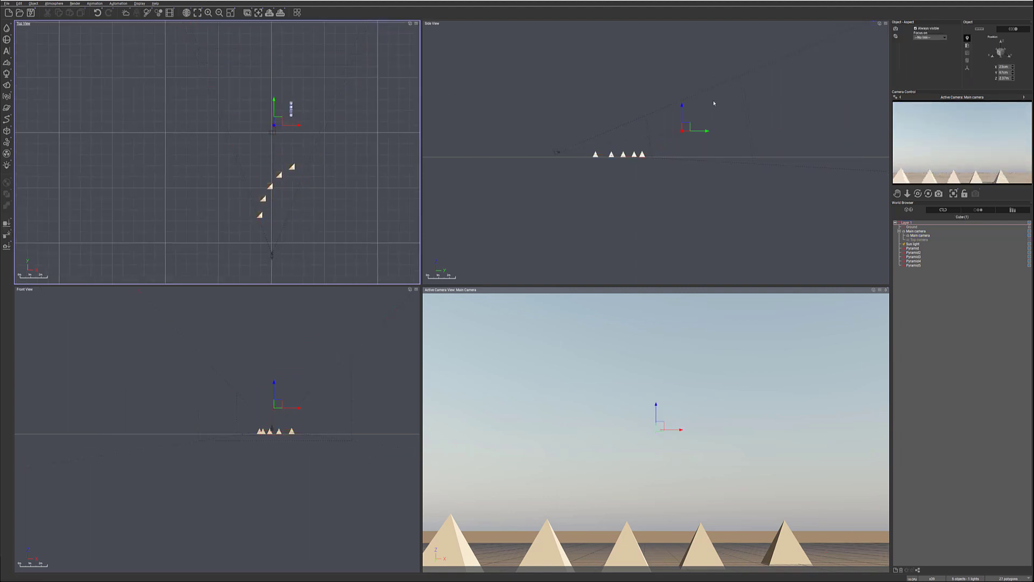
pyautogui.click(683, 139)
pyautogui.moveTo(683, 139); pyautogui.dragTo(627, 149)
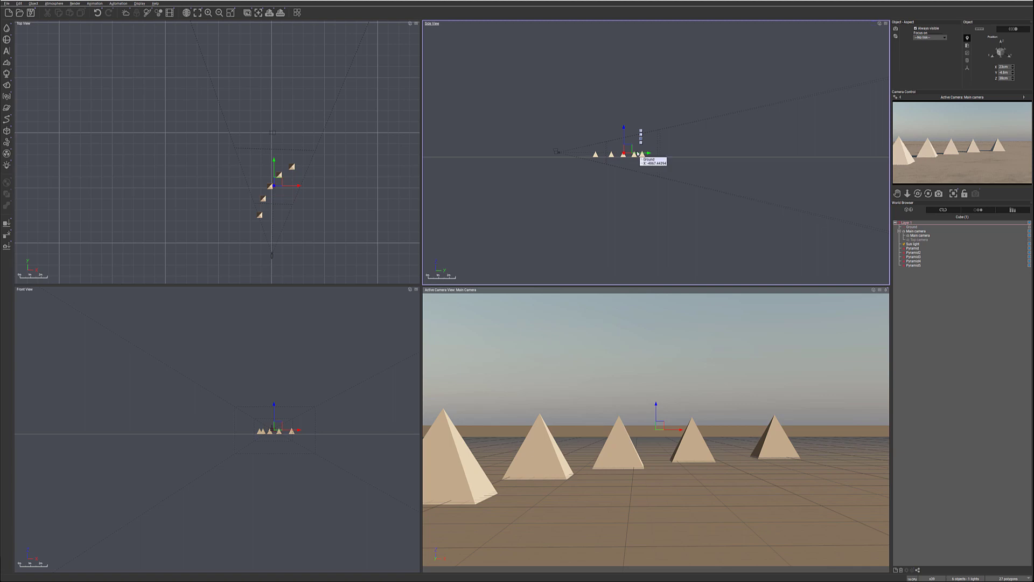
# Re-enter the main camera's blur, raise its focus distance far beyond the pyramids, and return the focus to 6.22 m
pyautogui.click(926, 235)
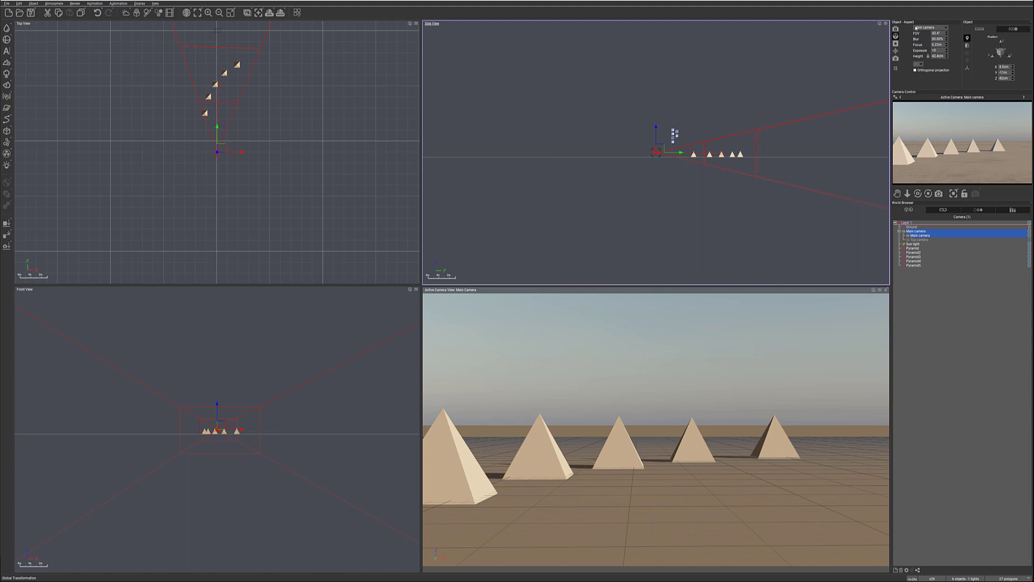
pyautogui.click(938, 39)
pyautogui.write('60')
pyautogui.press('Return')
pyautogui.click(945, 45)
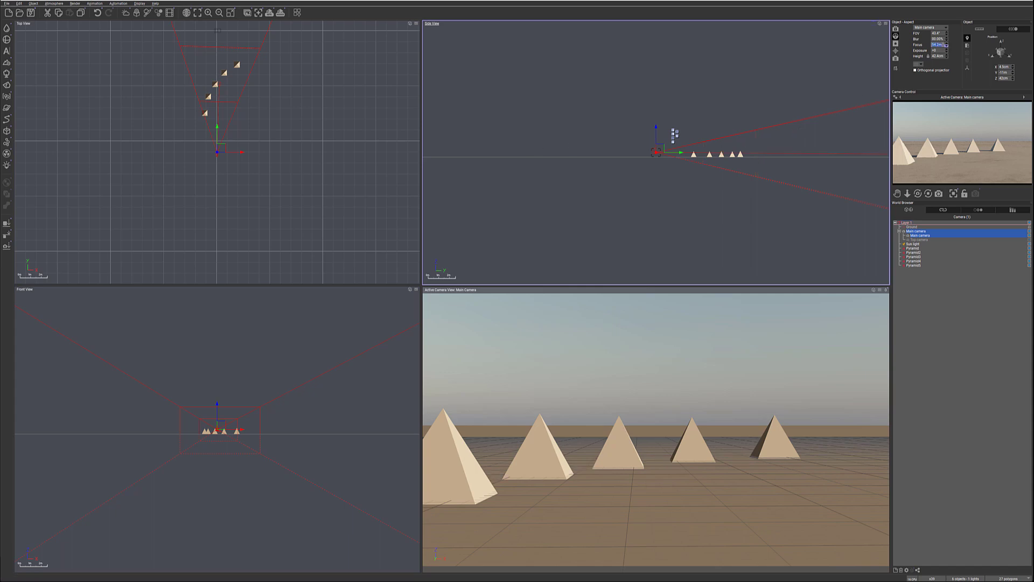
pyautogui.scroll(-3, 700, 134)
pyautogui.scroll(-3, 281, 93)
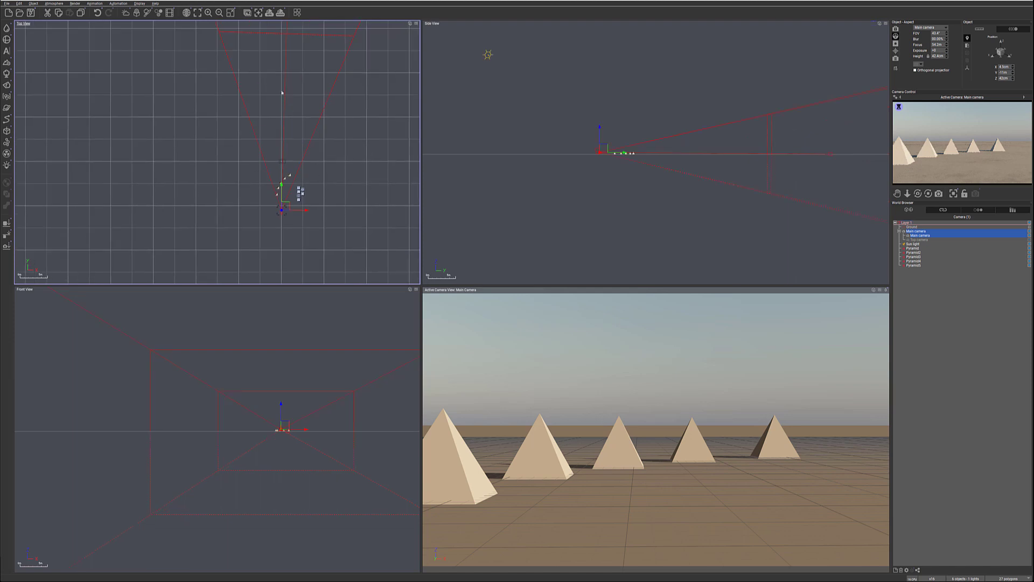
pyautogui.click(947, 46)
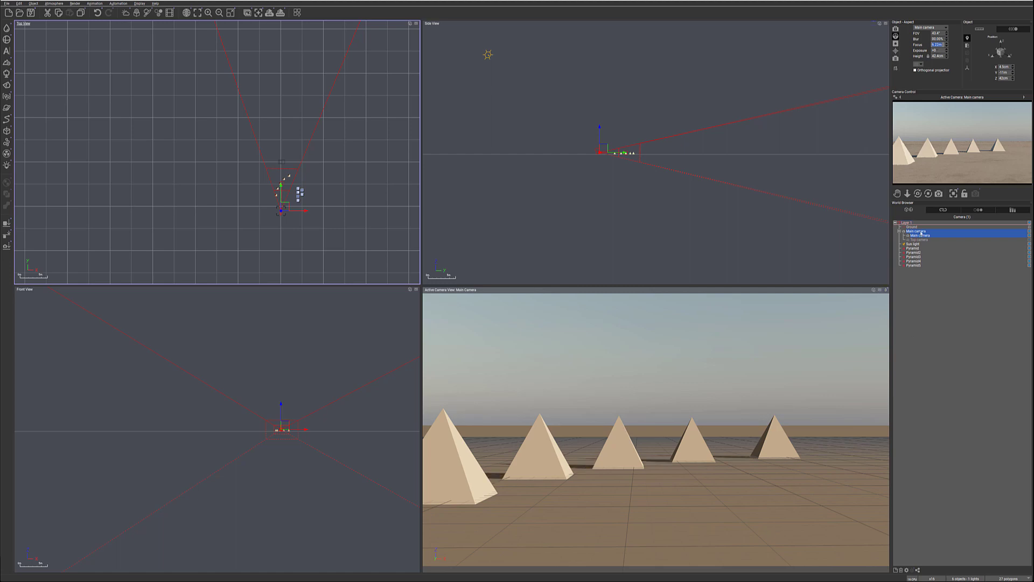
# Open the main camera's advanced options, toggle auto-exposure, and accept the settings
pyautogui.doubleClick(234, 132)
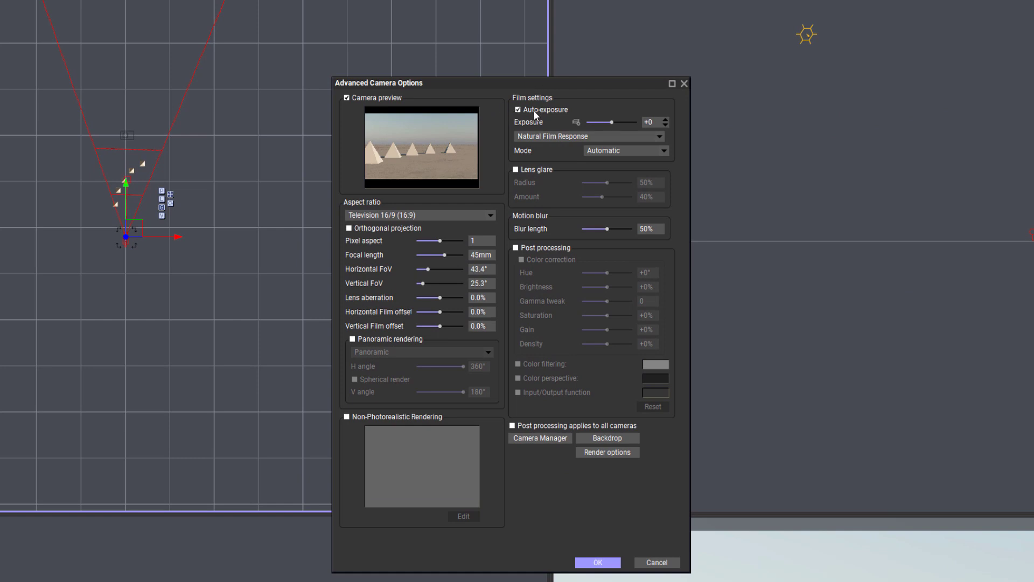
pyautogui.click(684, 82)
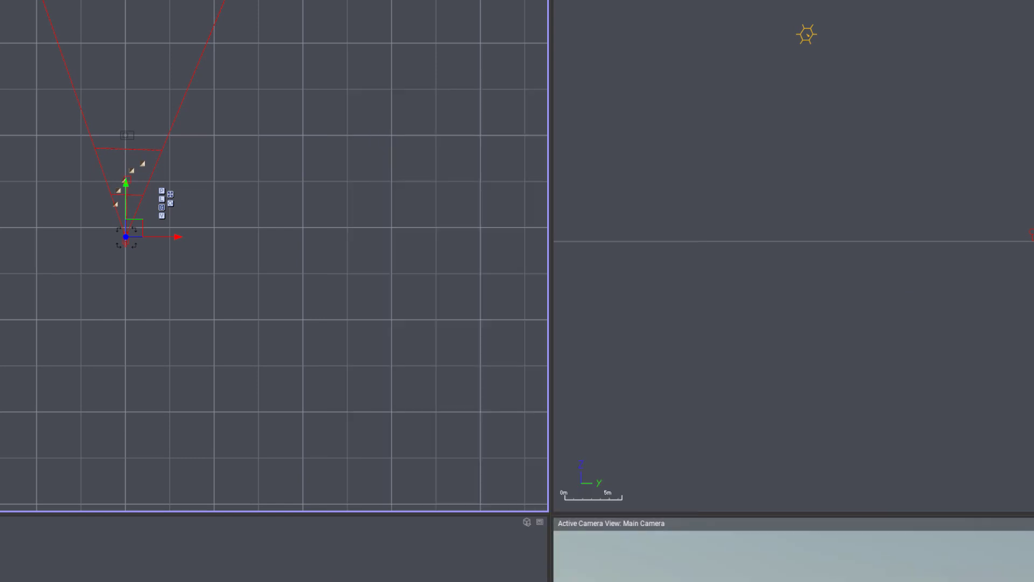
pyautogui.rightClick(922, 235)
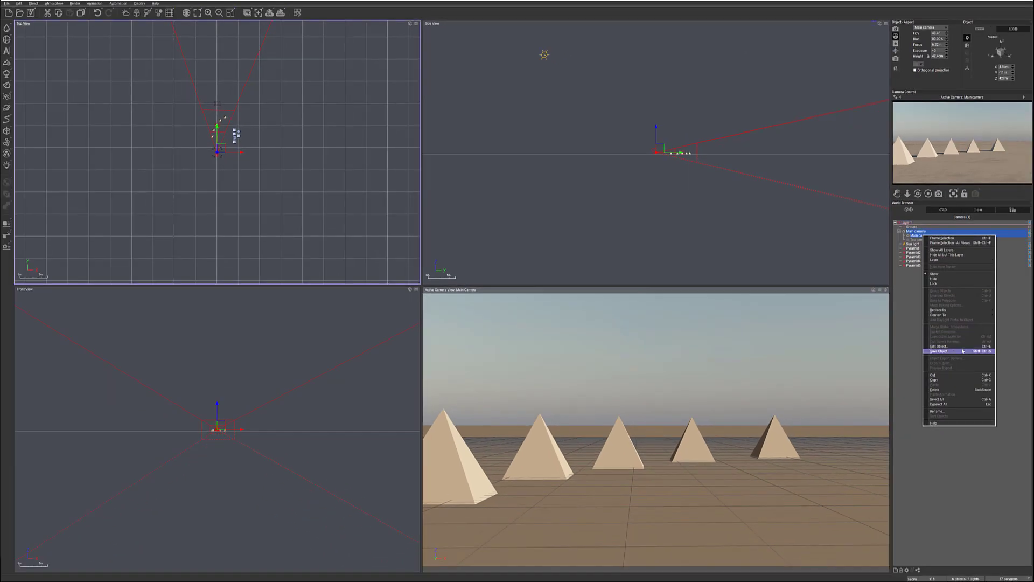
pyautogui.click(962, 346)
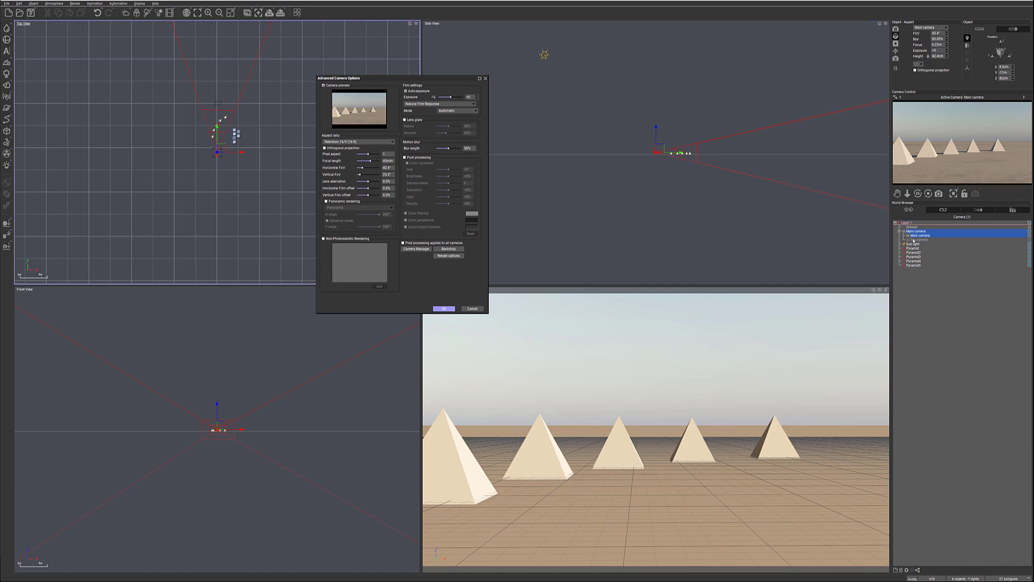
pyautogui.click(407, 92)
pyautogui.click(444, 308)
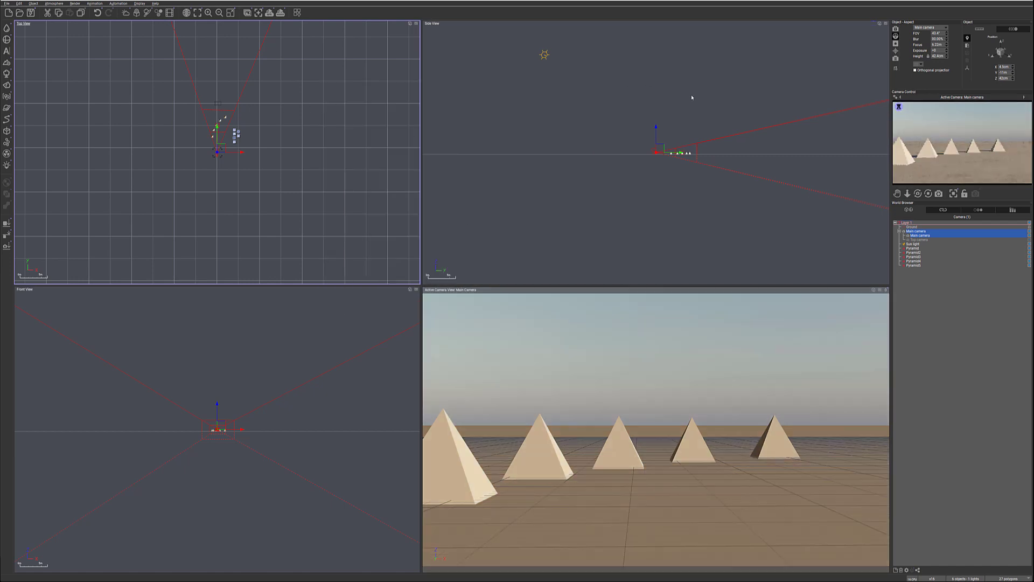
# Select the sun light and move it below the horizon in the side view to darken the scene
pyautogui.click(477, 40)
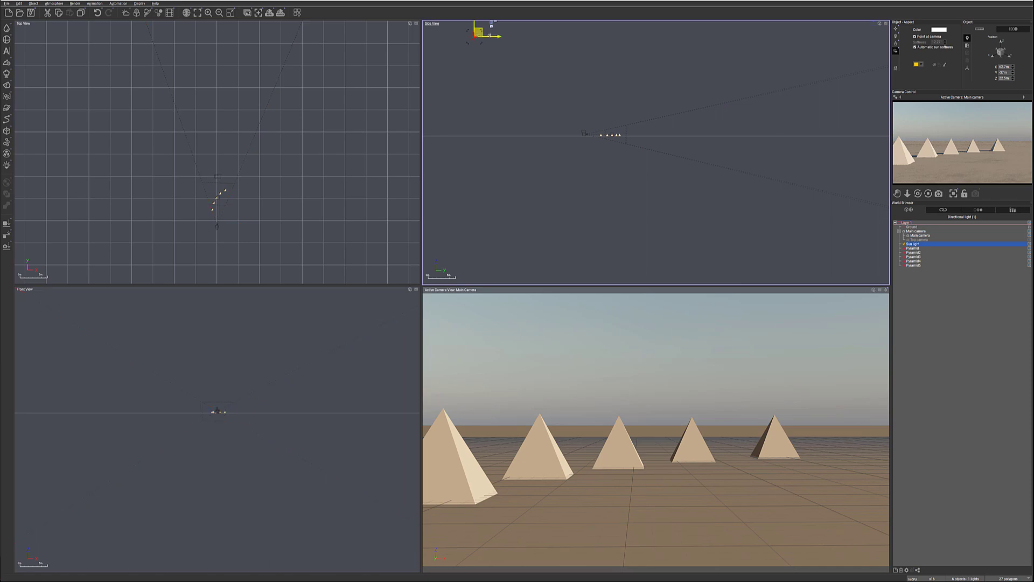
pyautogui.moveTo(477, 41); pyautogui.dragTo(670, 167)
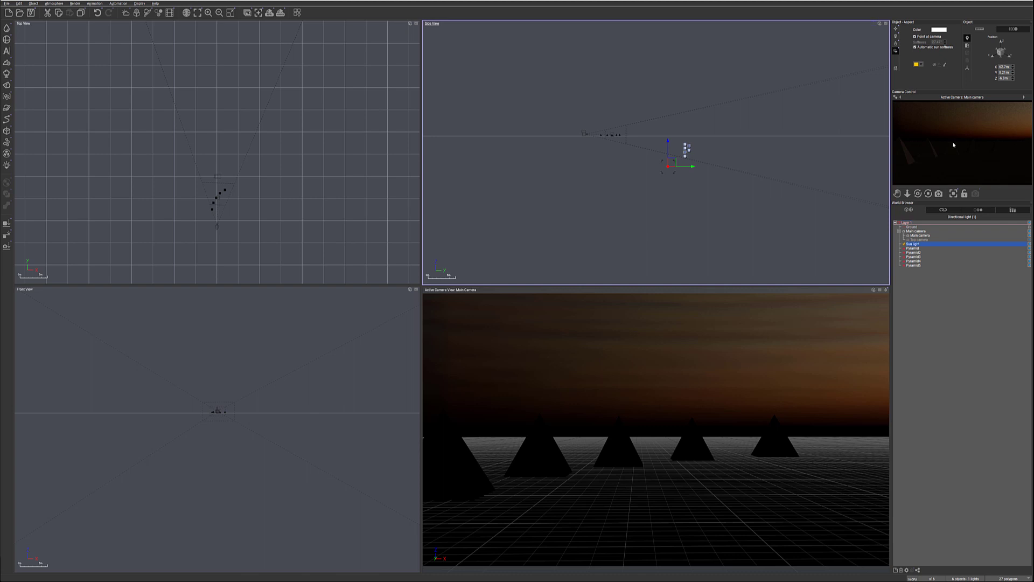
# Disable auto-exposure in the main camera's advanced options, accept the settings, and refresh the camera preview
pyautogui.doubleClick(925, 236)
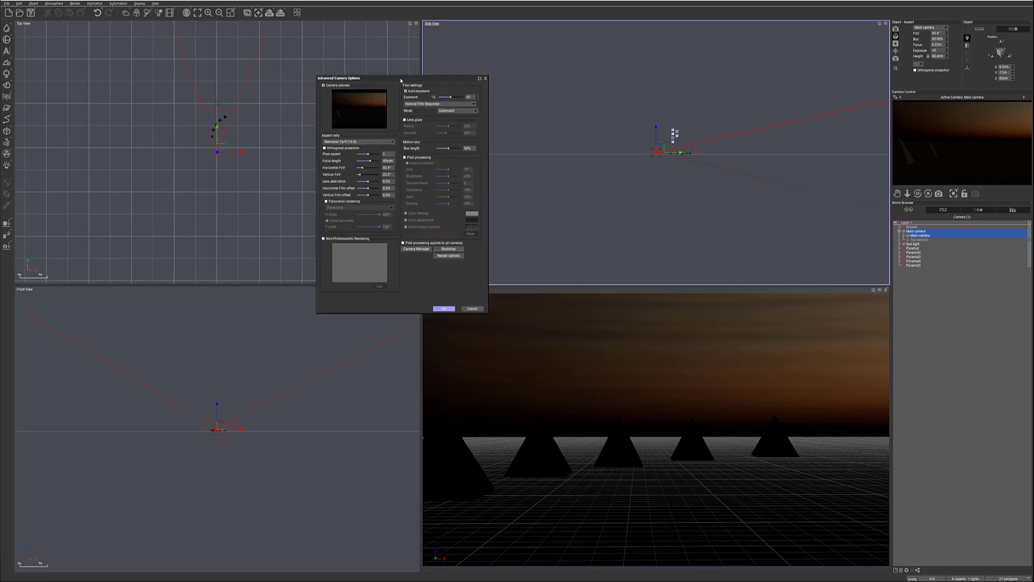
pyautogui.click(410, 92)
pyautogui.click(443, 308)
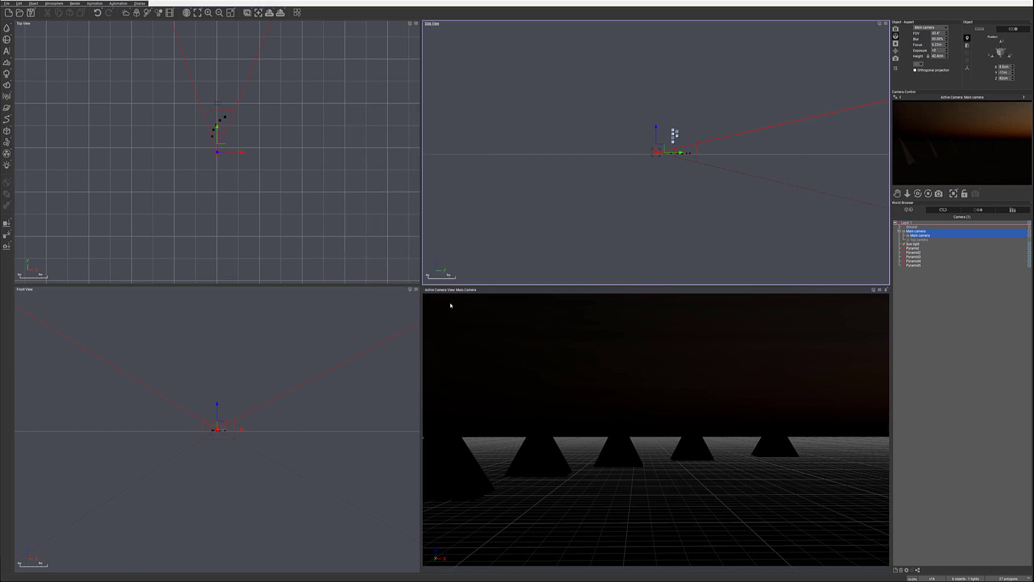
pyautogui.rightClick(898, 132)
pyautogui.rightClick(969, 147)
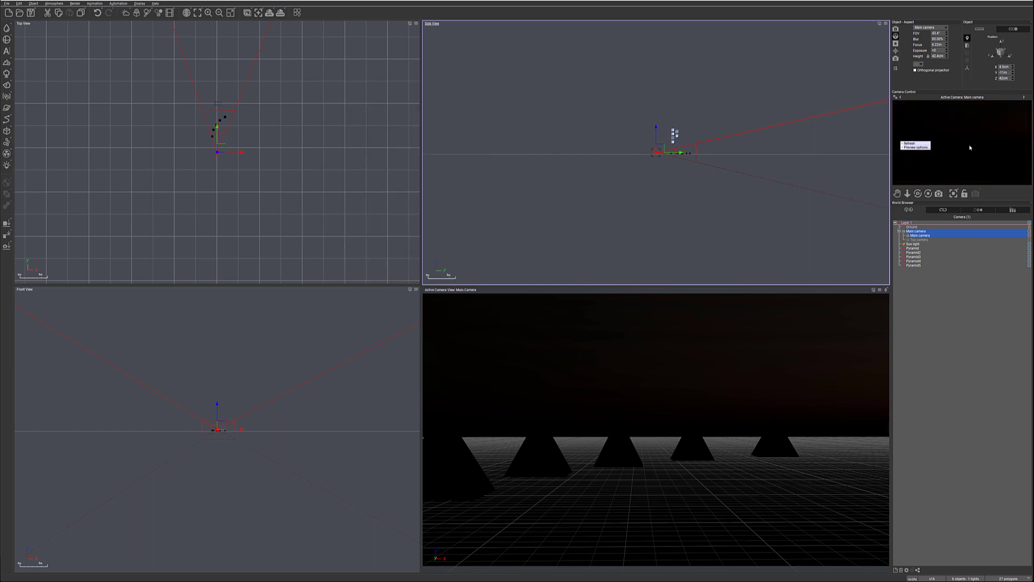
pyautogui.click(969, 148)
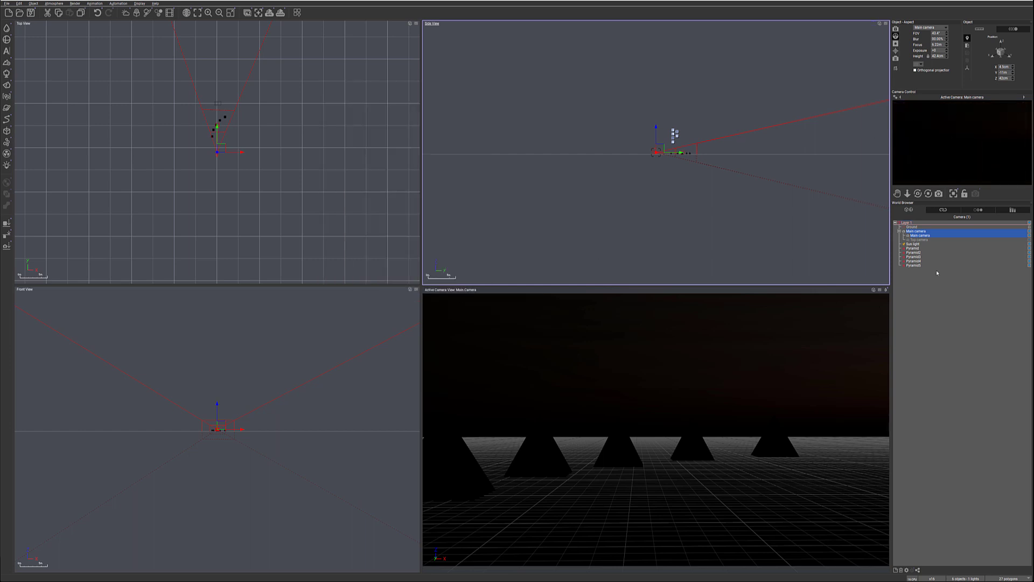
# Select the sun light and raise it back above the horizon in the side view
pyautogui.click(917, 245)
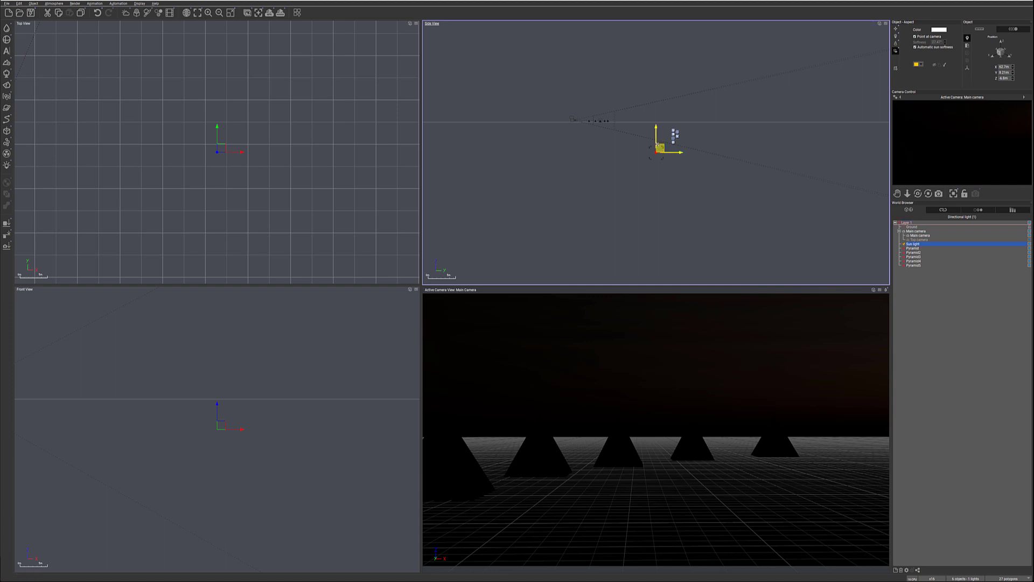
pyautogui.moveTo(658, 148); pyautogui.dragTo(653, 111)
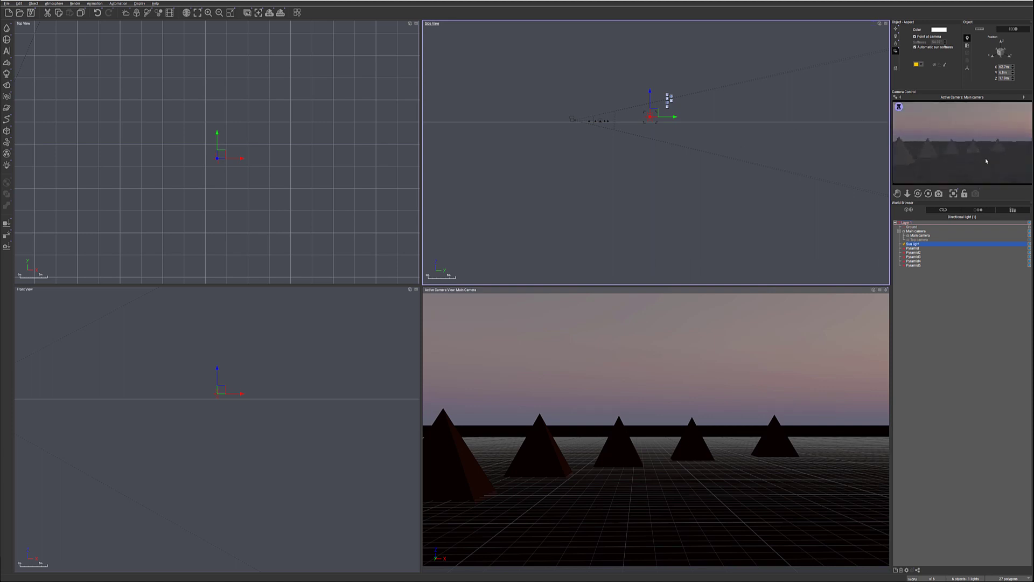
pyautogui.moveTo(651, 113); pyautogui.dragTo(605, 89)
# Reopen the main camera's advanced options and view the available exposure filters, keeping Natural Film Response
pyautogui.click(925, 237)
pyautogui.doubleClick(925, 237)
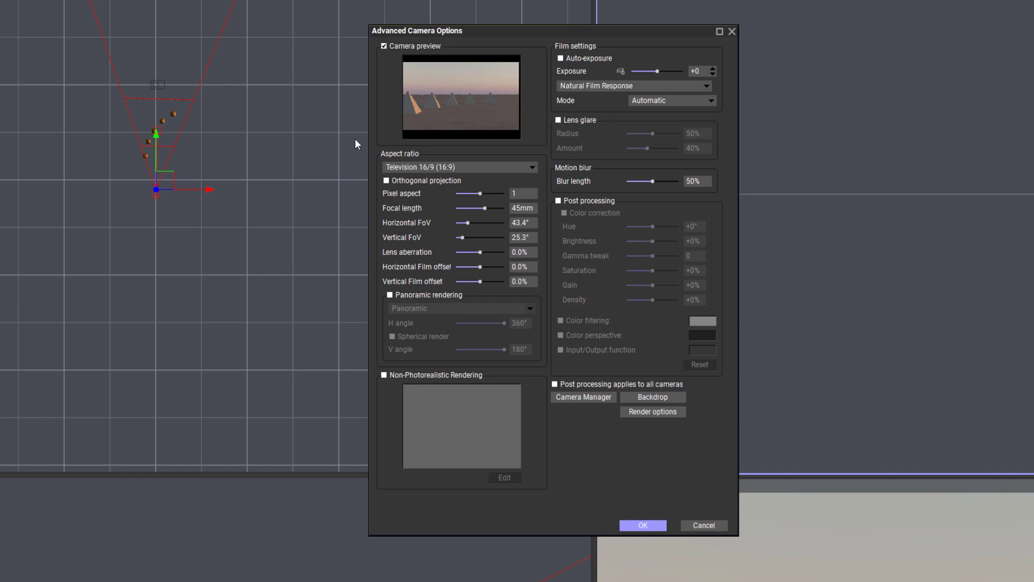
pyautogui.click(606, 84)
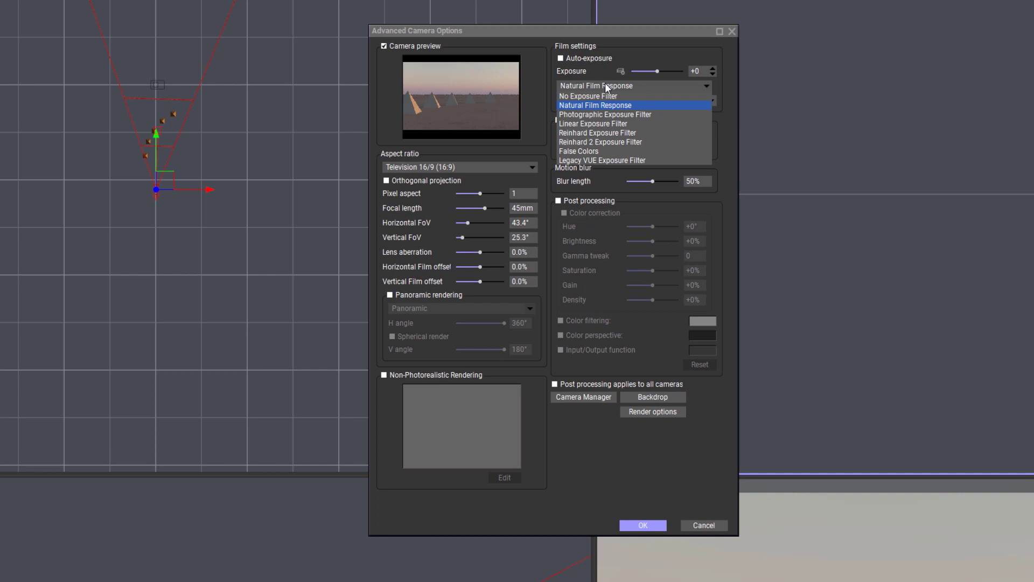
pyautogui.click(643, 48)
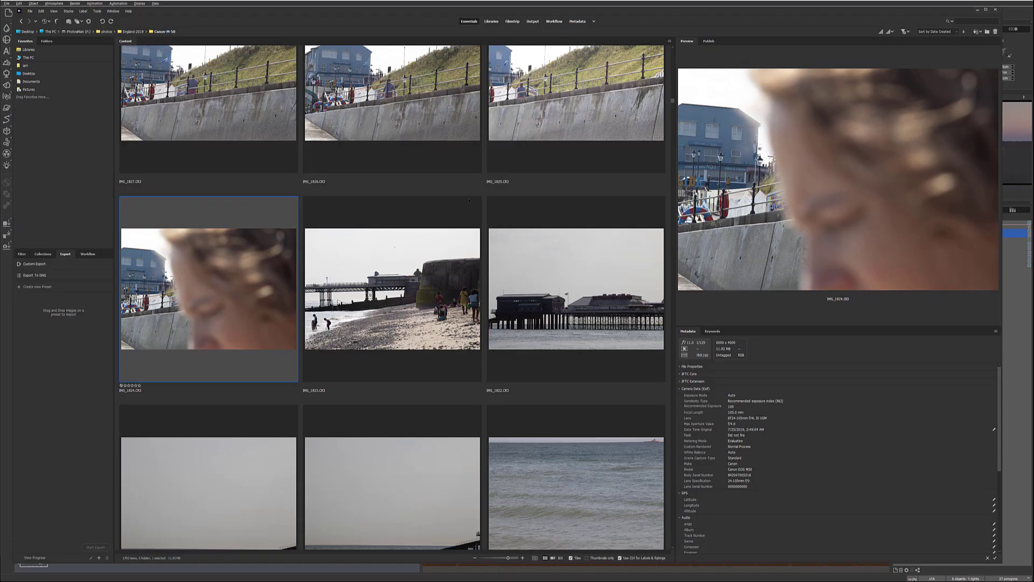
# Switch to Adobe Bridge, browse the Canon M-50 photo folder back to the beach seagull shots, and pick one of them
pyautogui.scroll(10, 401, 292)
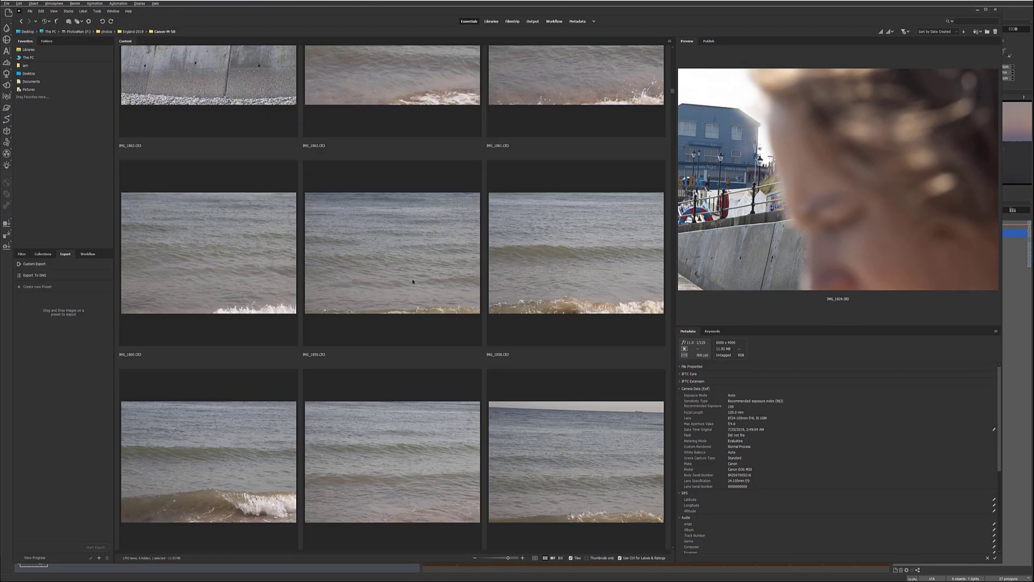
pyautogui.scroll(11, 419, 245)
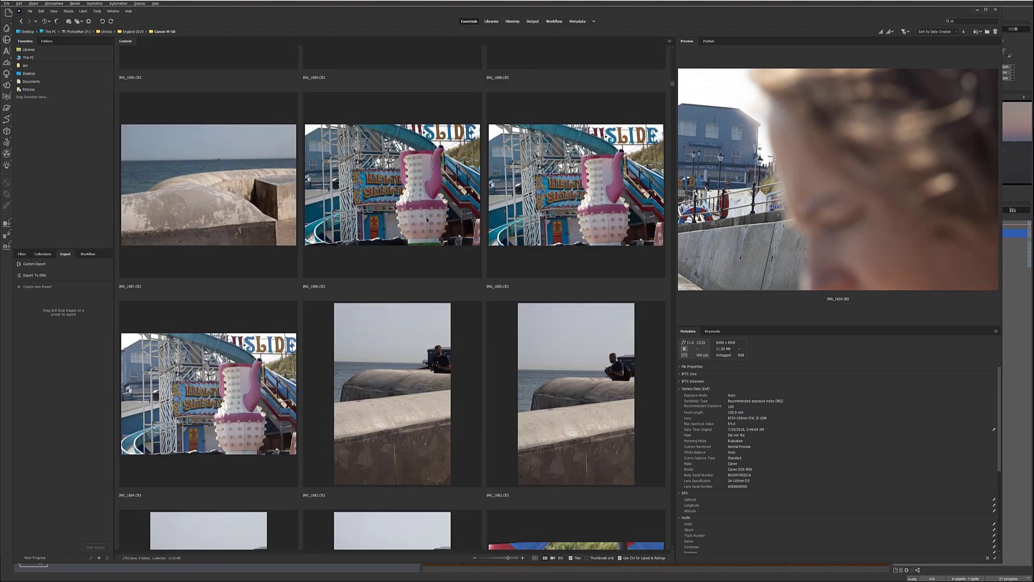
pyautogui.scroll(8, 426, 220)
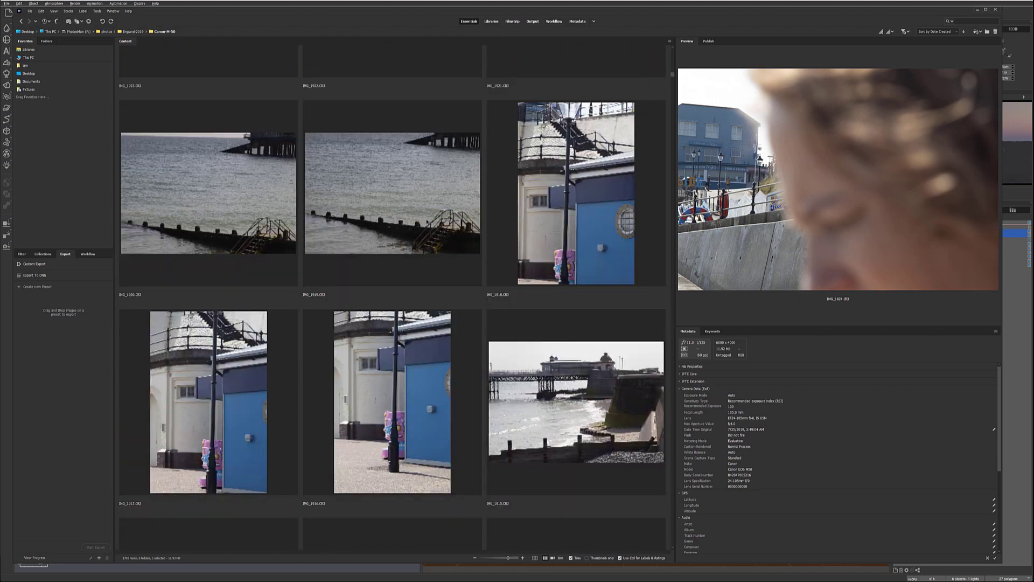
pyautogui.scroll(6, 426, 221)
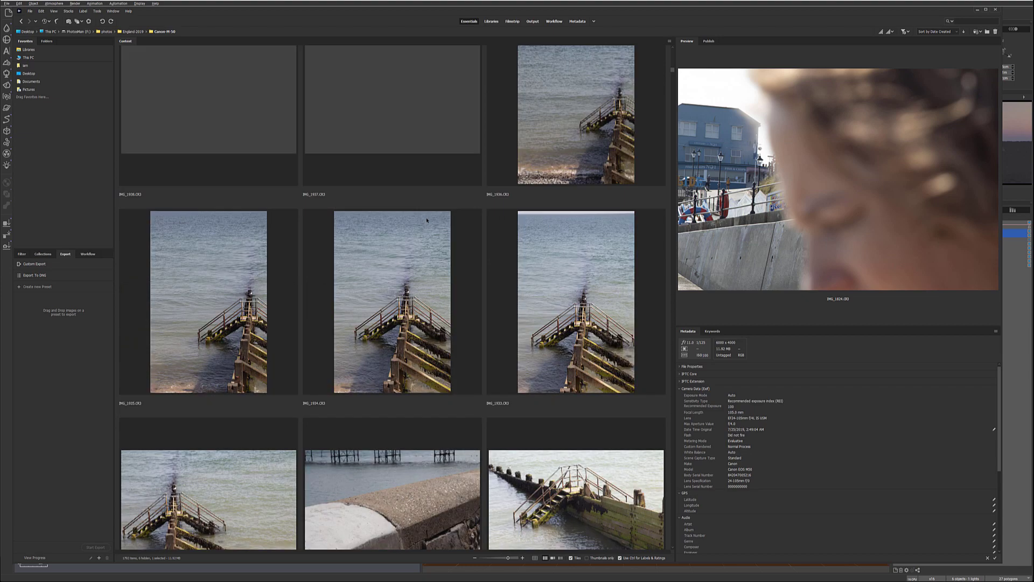
pyautogui.scroll(7, 426, 219)
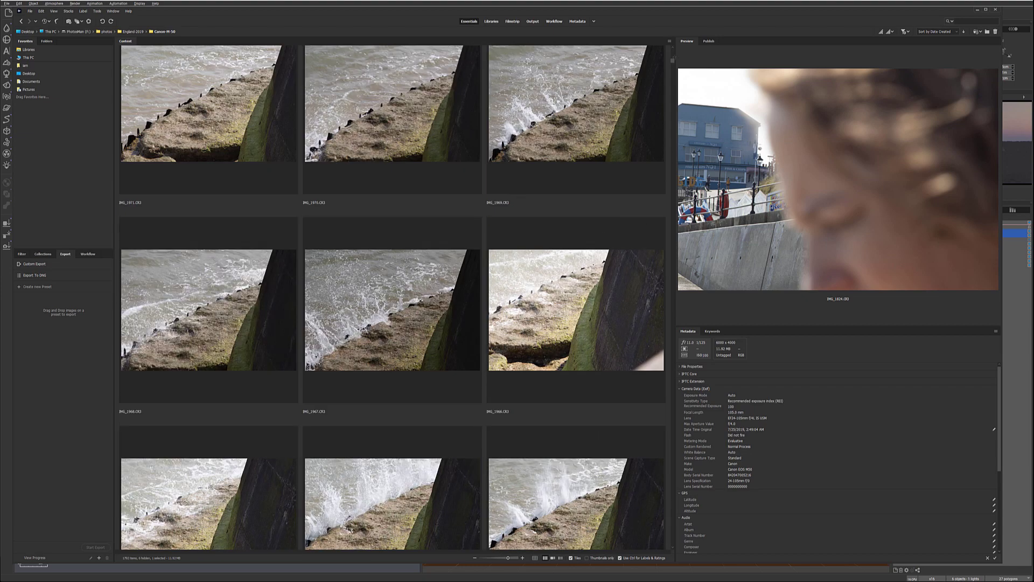
pyautogui.scroll(7, 426, 219)
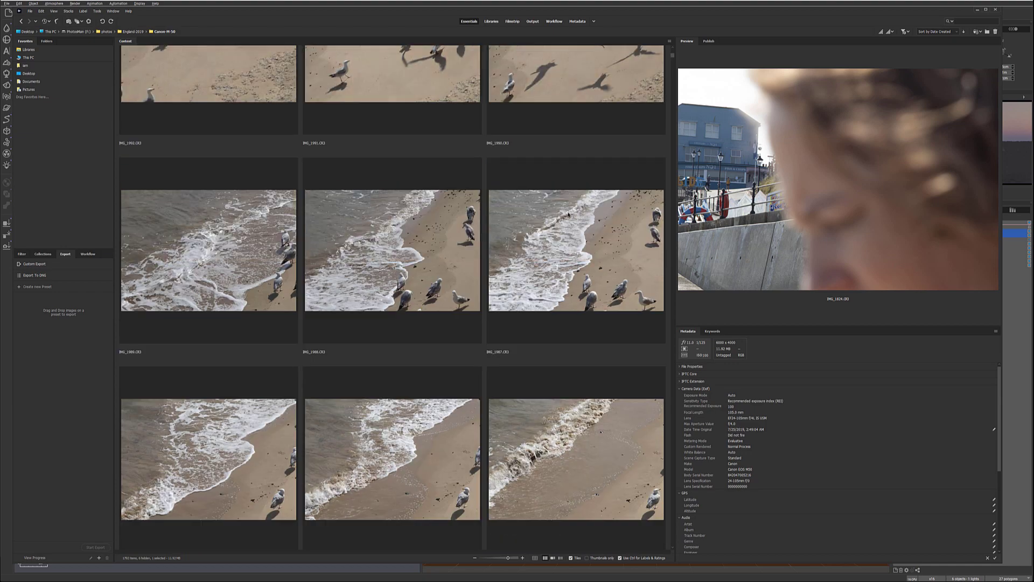
pyautogui.scroll(3, 567, 212)
pyautogui.scroll(2, 565, 210)
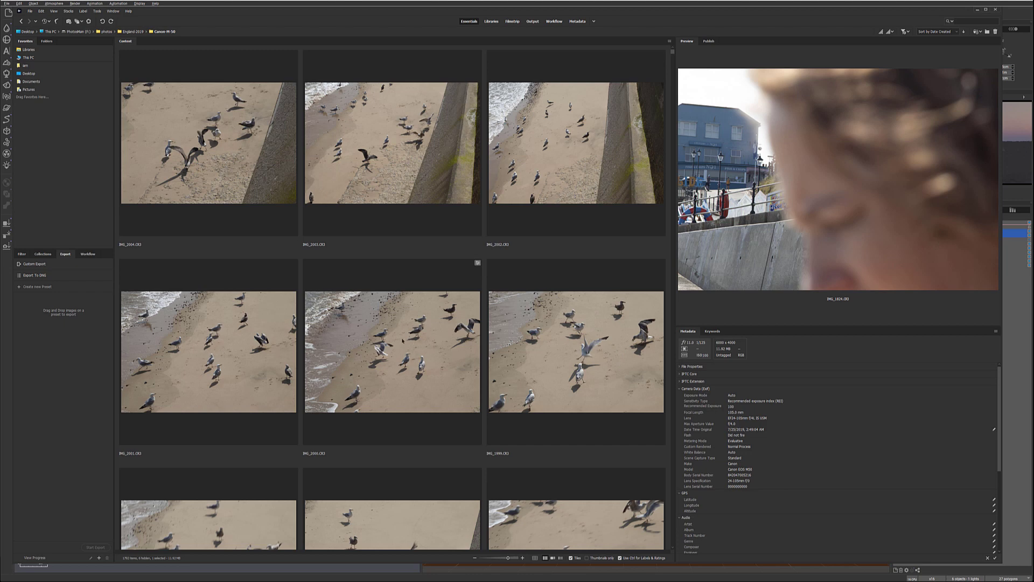
pyautogui.click(402, 340)
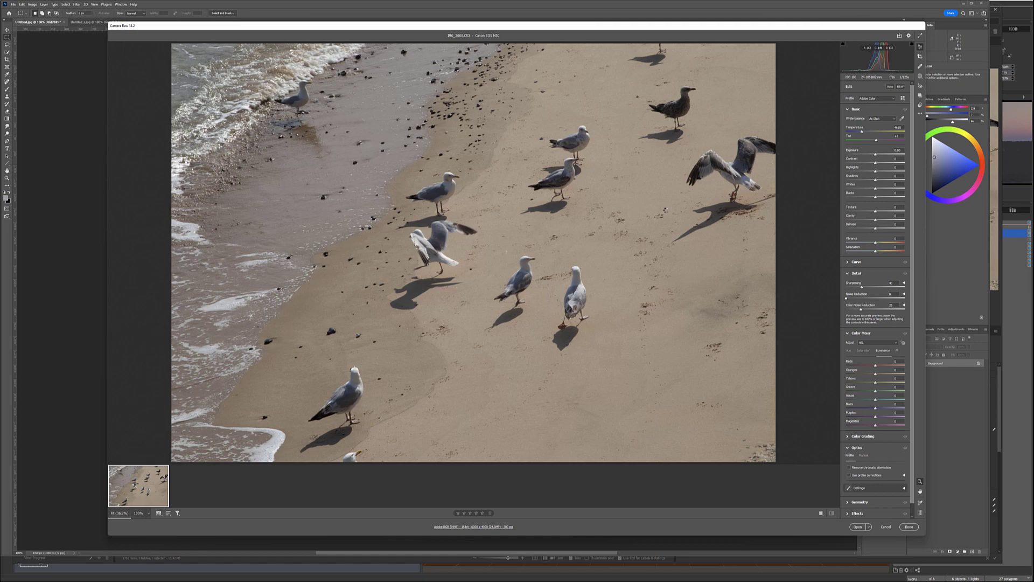
# Examine the edges and feather detail of the seagull with spread wings at high magnification in Camera Raw
pyautogui.scroll(10, 734, 171)
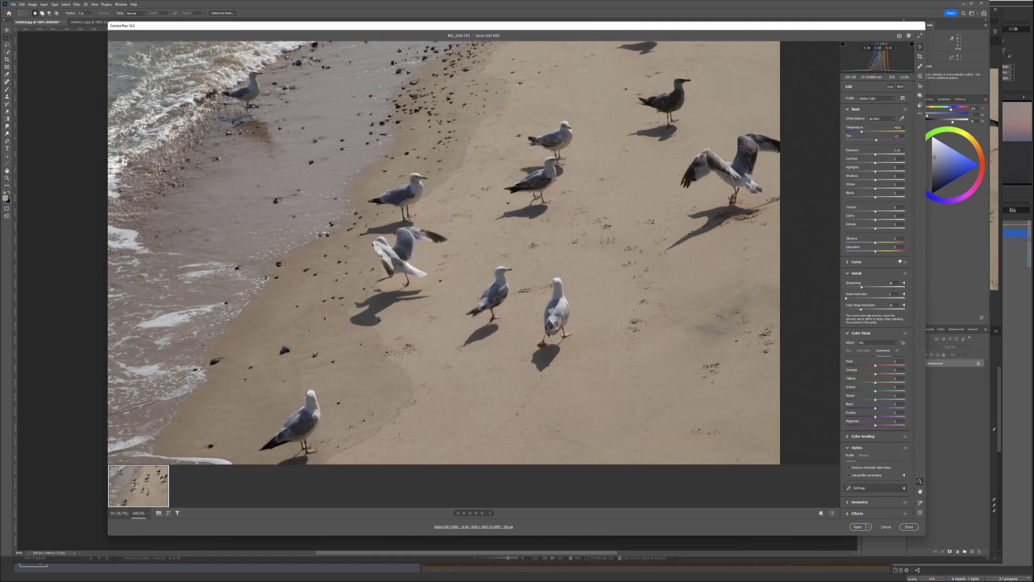
pyautogui.scroll(8, 589, 183)
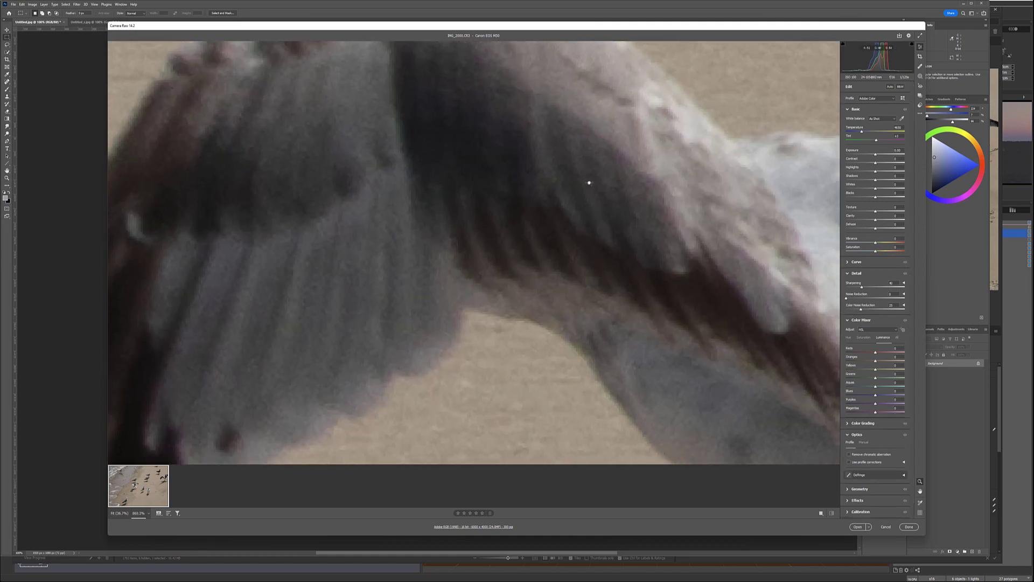
pyautogui.moveTo(588, 190); pyautogui.dragTo(269, 300)
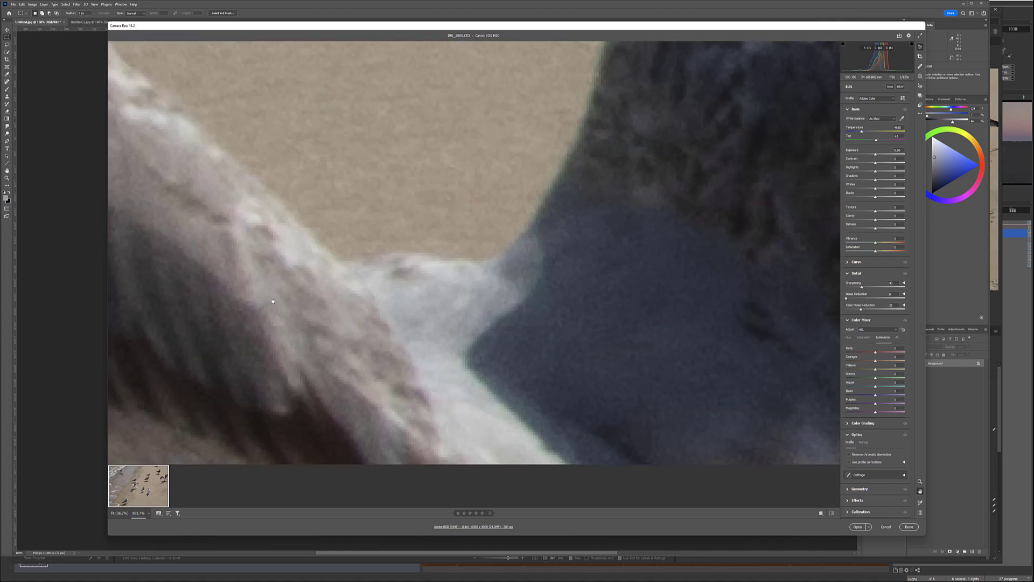
pyautogui.moveTo(528, 180); pyautogui.dragTo(431, 132)
pyautogui.press('z')
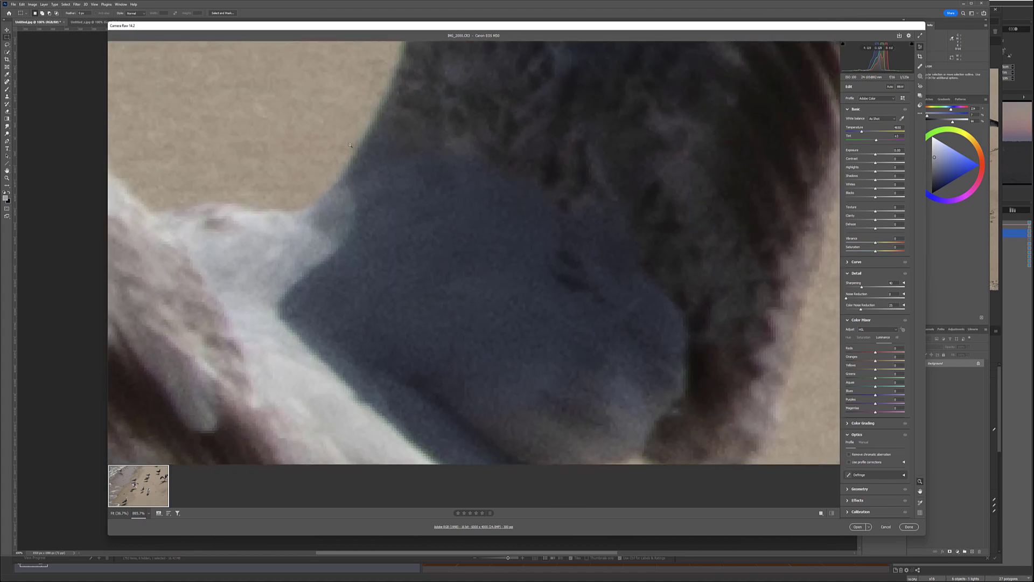
pyautogui.scroll(-10, 553, 323)
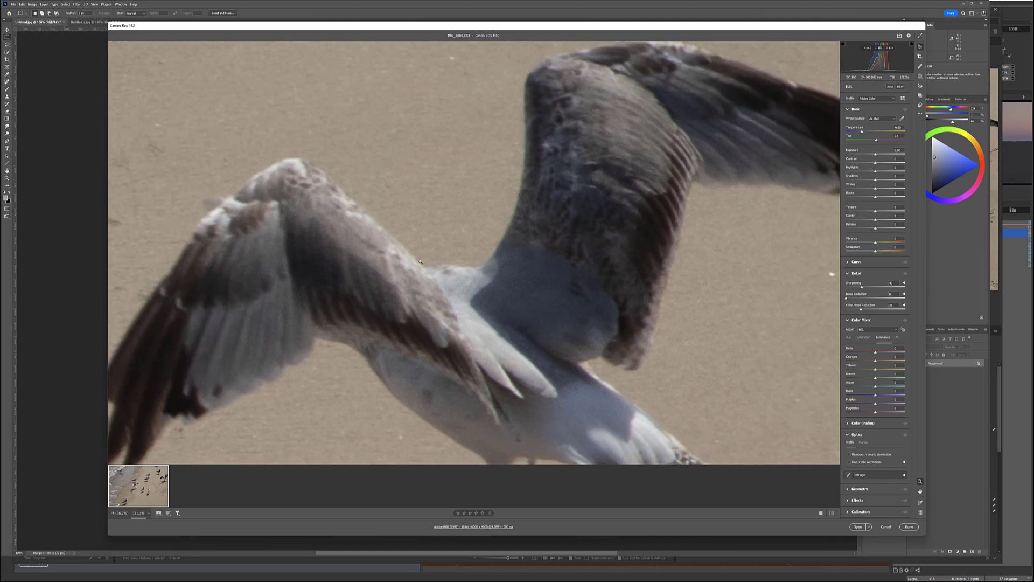
pyautogui.scroll(-8, 447, 253)
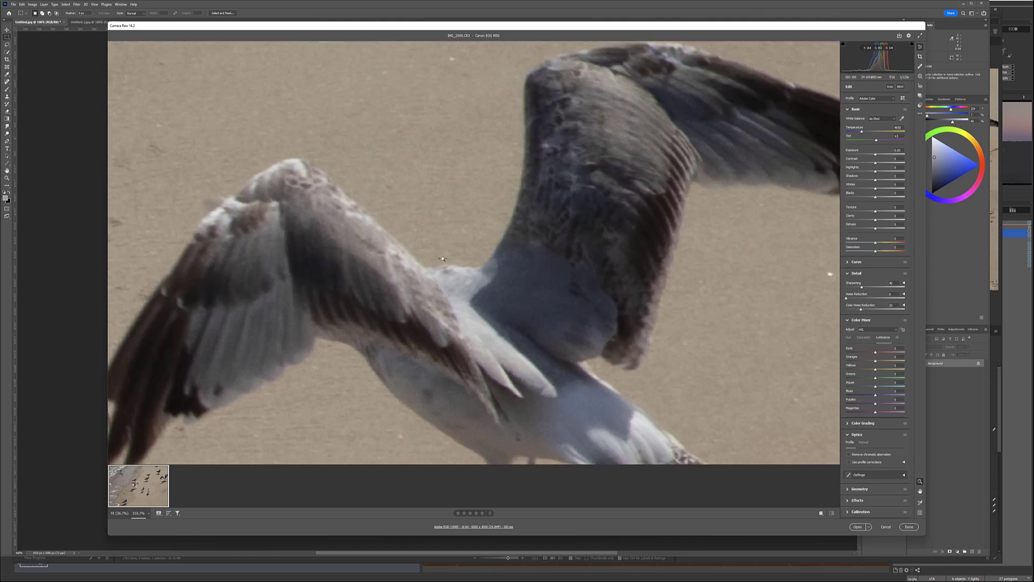
# Examine the sparkling water highlights and pebbles along the shoreline of the seagull photo up close
pyautogui.moveTo(513, 257); pyautogui.dragTo(588, 249)
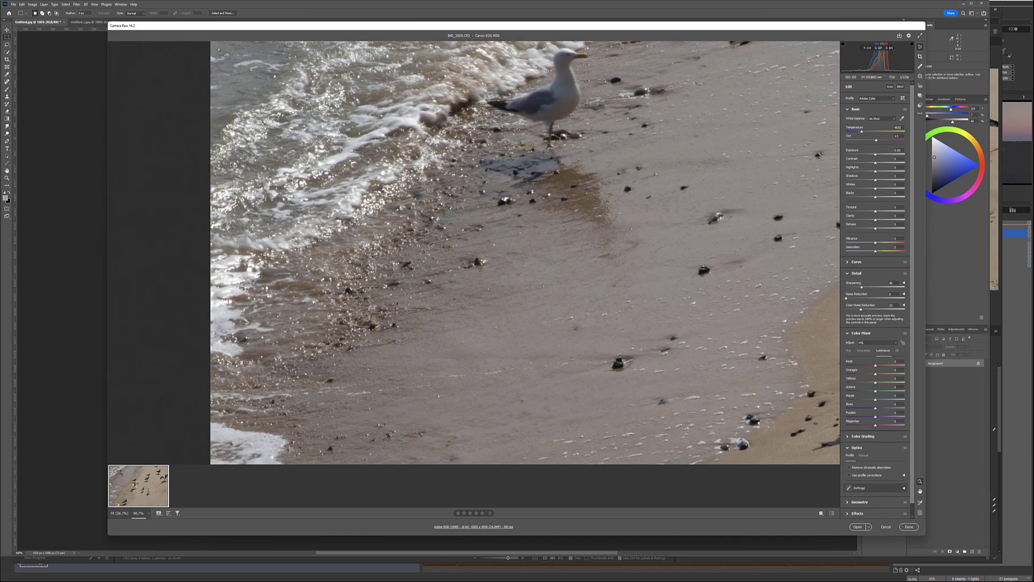
pyautogui.scroll(5, 458, 303)
pyautogui.scroll(-3, 574, 308)
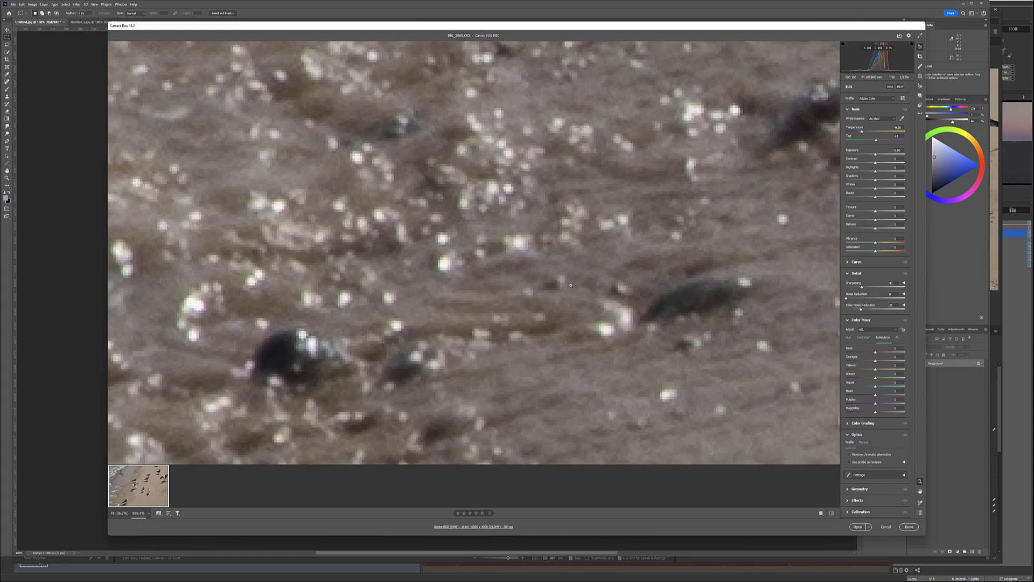
pyautogui.moveTo(570, 285); pyautogui.dragTo(543, 182)
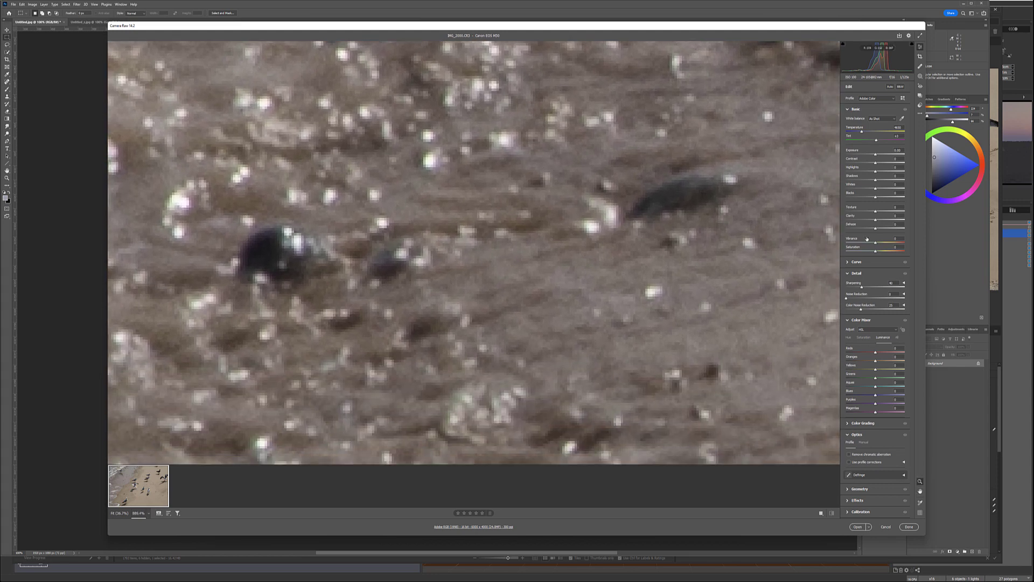
# Raise the seagull photo's vibrance and saturation, then dismiss Camera Raw and discard the changes
pyautogui.moveTo(875, 251); pyautogui.dragTo(892, 244)
pyautogui.scroll(-5, 500, 180)
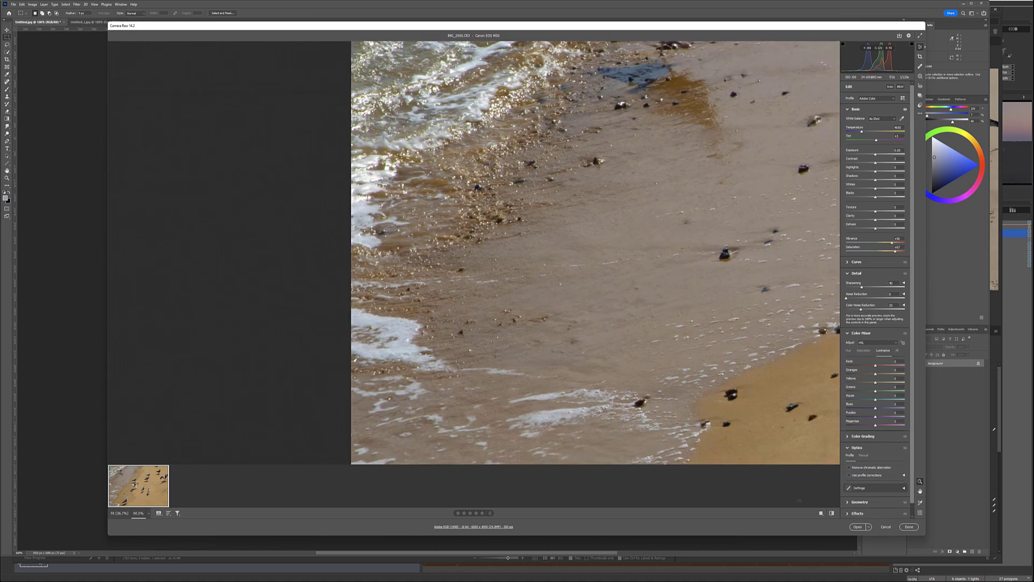
pyautogui.click(886, 526)
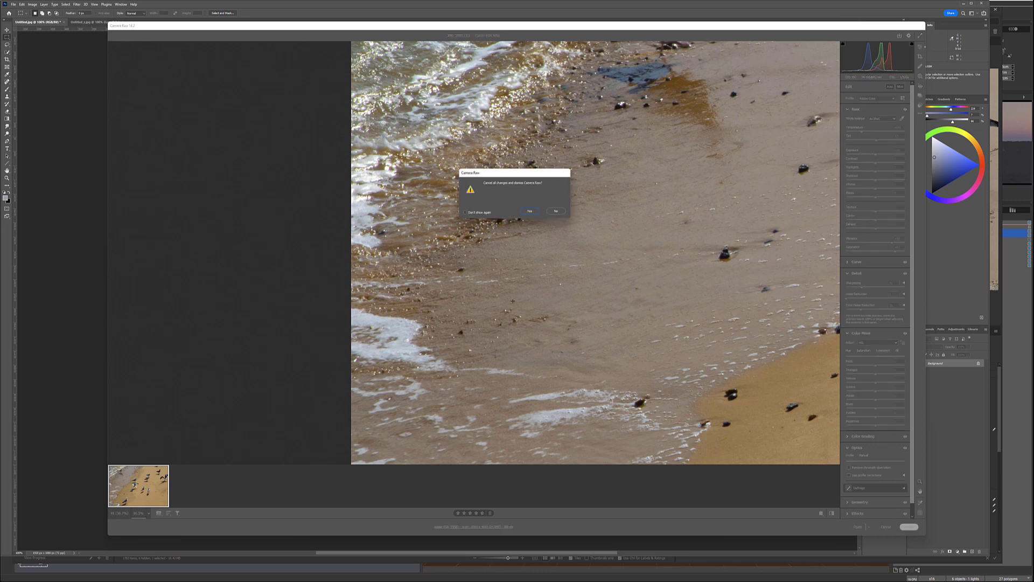
pyautogui.click(531, 212)
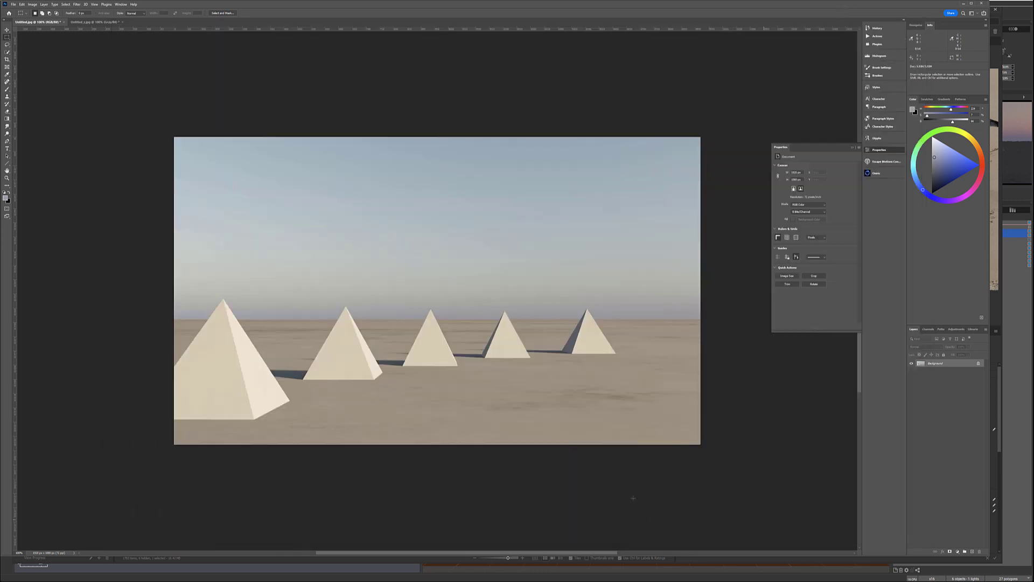
# Switch back to VUE, cancel the advanced camera options, and review the render options without changing them
pyautogui.hotkey('alt', 'Tab')
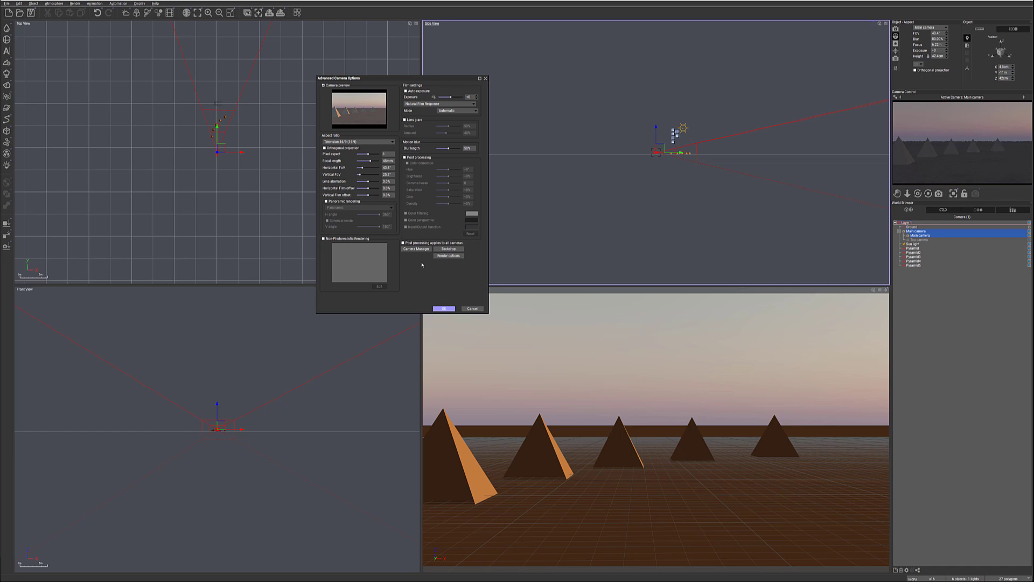
pyautogui.click(464, 308)
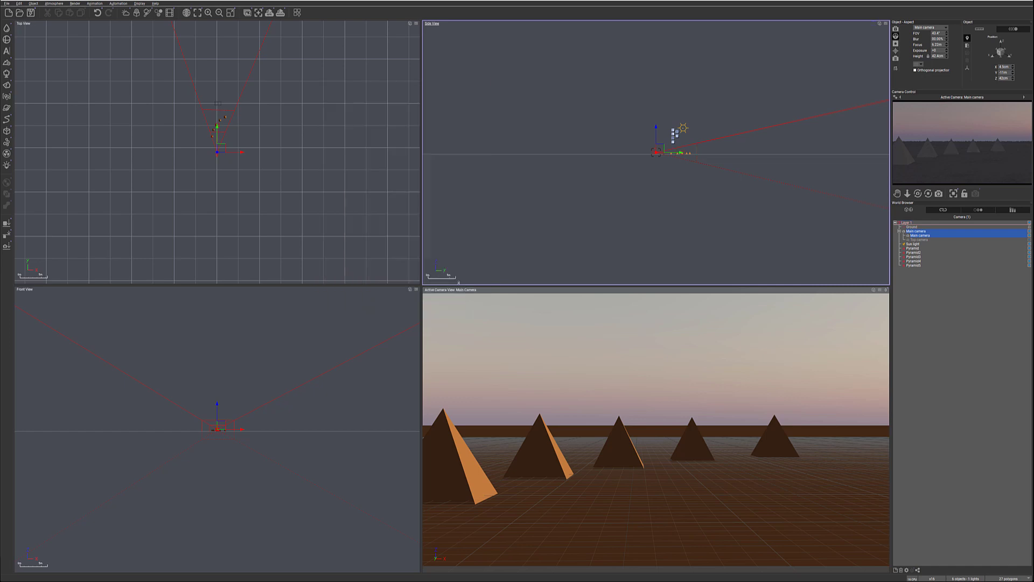
pyautogui.click(280, 12)
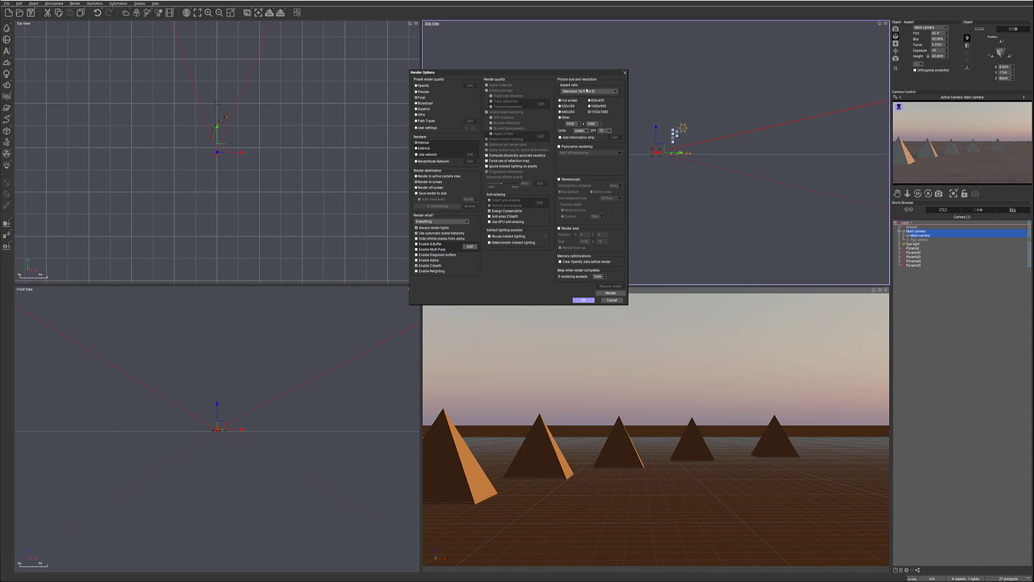
pyautogui.click(611, 300)
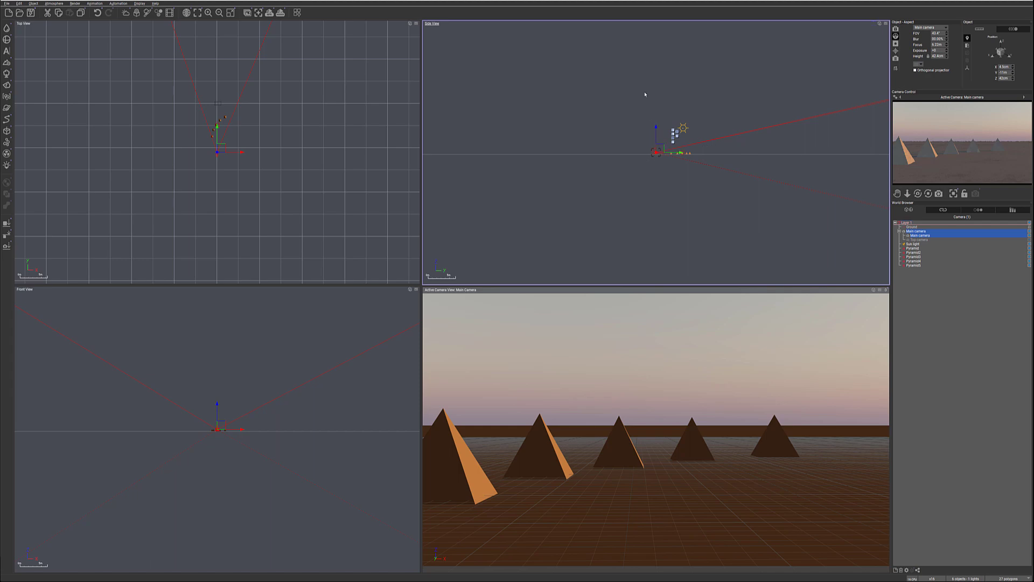
# Try enclosing the main camera in a large sphere raised slightly from the ground, then delete the sphere
pyautogui.scroll(3, 203, 161)
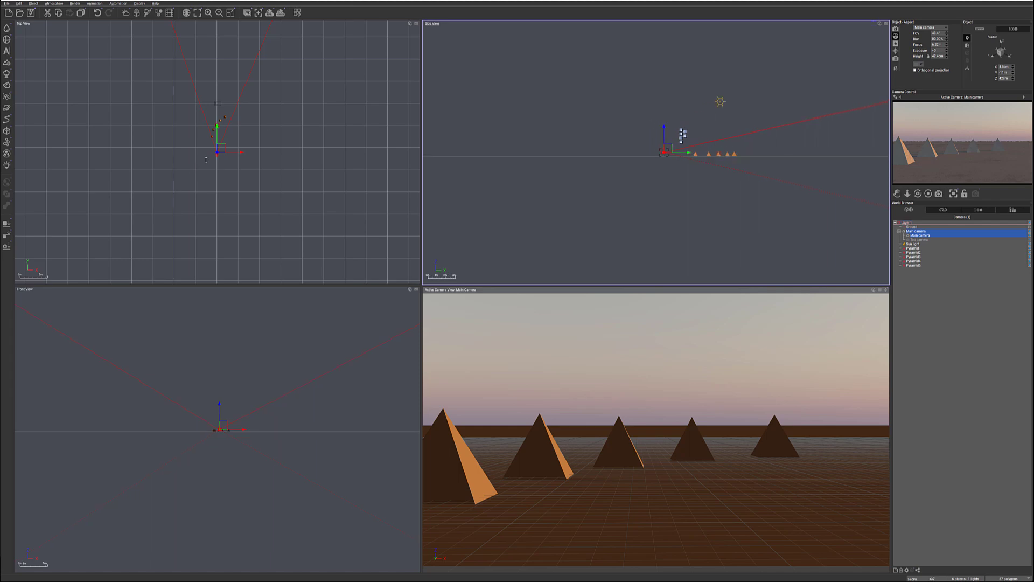
pyautogui.click(7, 39)
pyautogui.moveTo(222, 148); pyautogui.dragTo(245, 145)
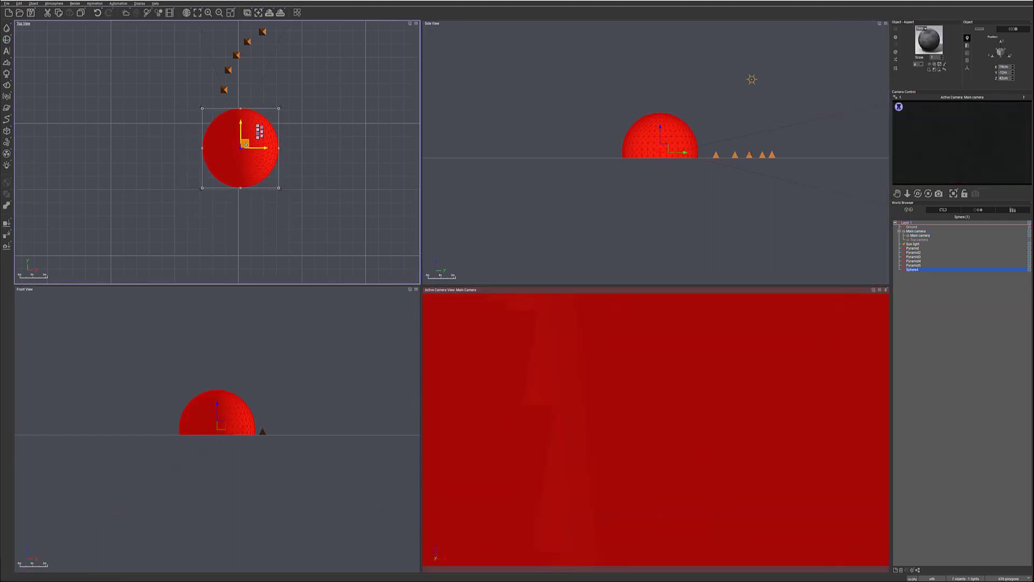
pyautogui.moveTo(663, 144)
pyautogui.mouseDown()
pyautogui.moveTo(665, 88)
pyautogui.moveTo(663, 135)
pyautogui.mouseUp()
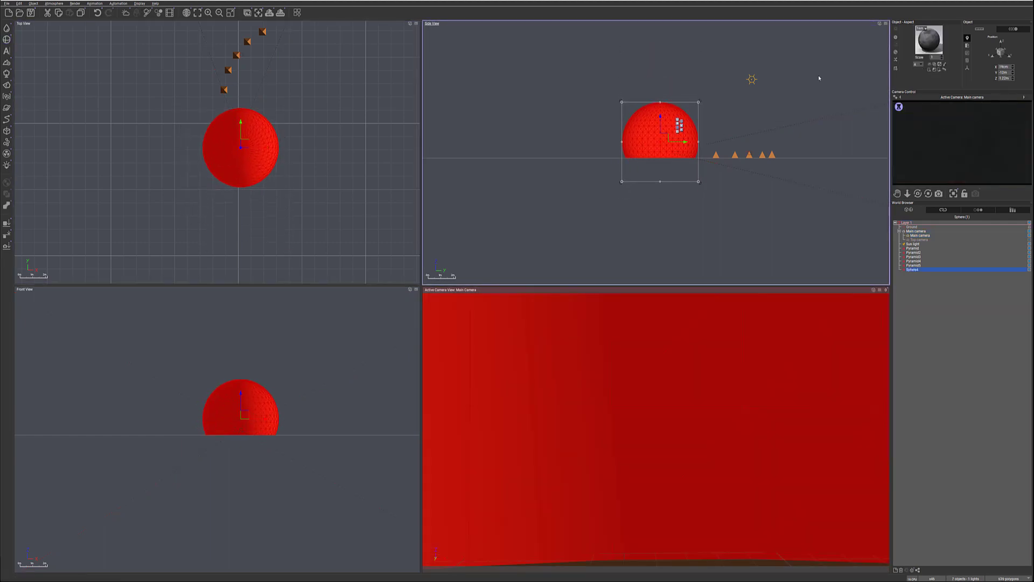
pyautogui.click(921, 236)
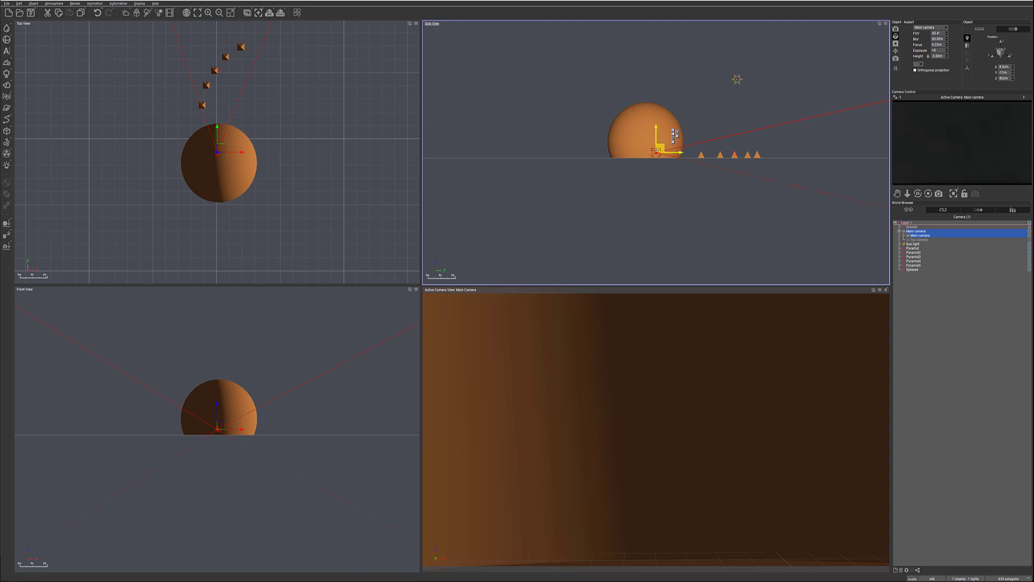
pyautogui.click(644, 122)
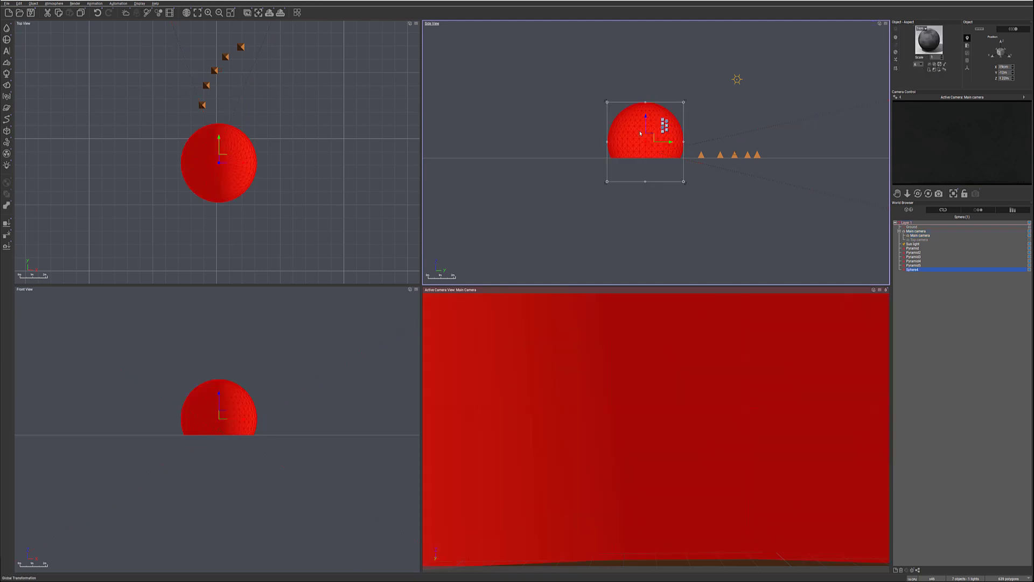
pyautogui.press('Delete')
# Try orthogonal projection on the main camera, then switch it back off
pyautogui.click(923, 236)
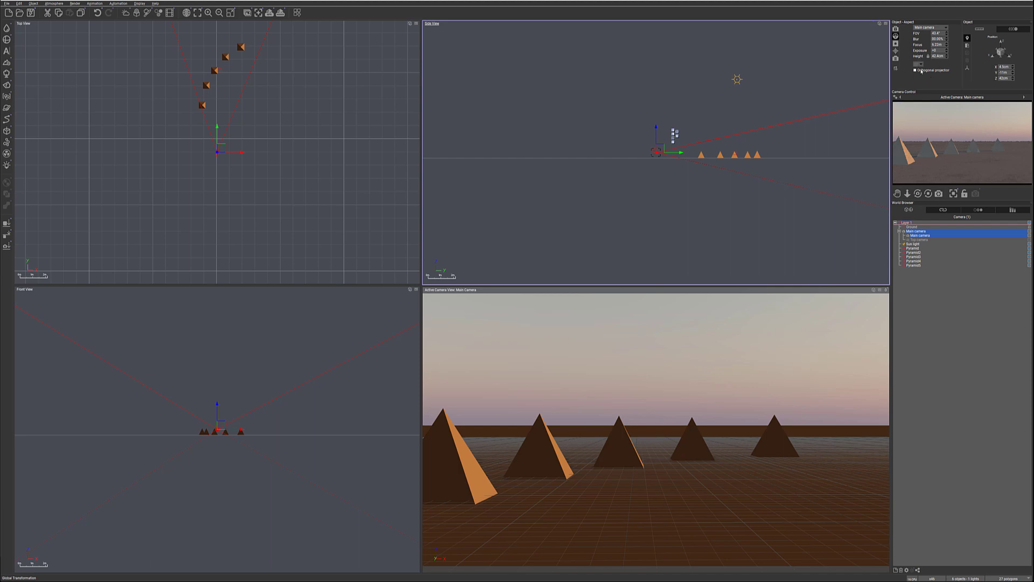
pyautogui.click(921, 70)
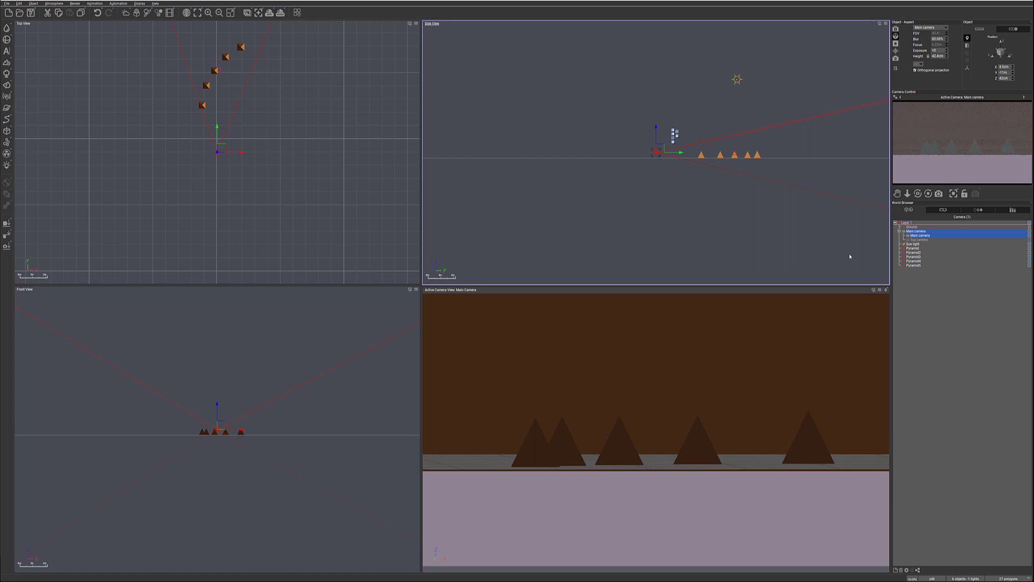
pyautogui.click(915, 70)
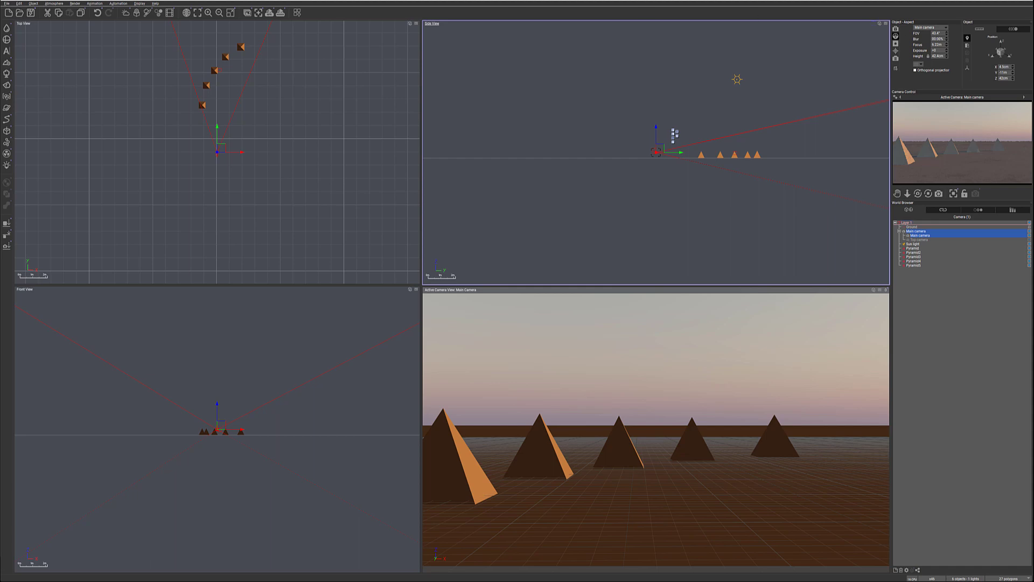
# Compare the blurred and sharp stacked renders of the pyramids, then view the sharp render's depth channel and dismiss the render display
pyautogui.click(258, 12)
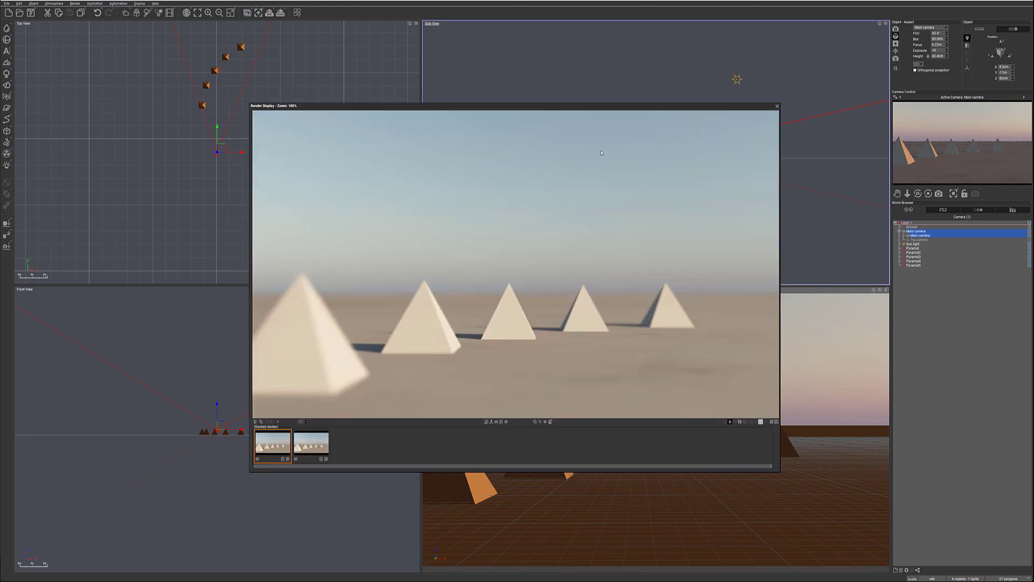
pyautogui.moveTo(599, 106); pyautogui.dragTo(591, 52)
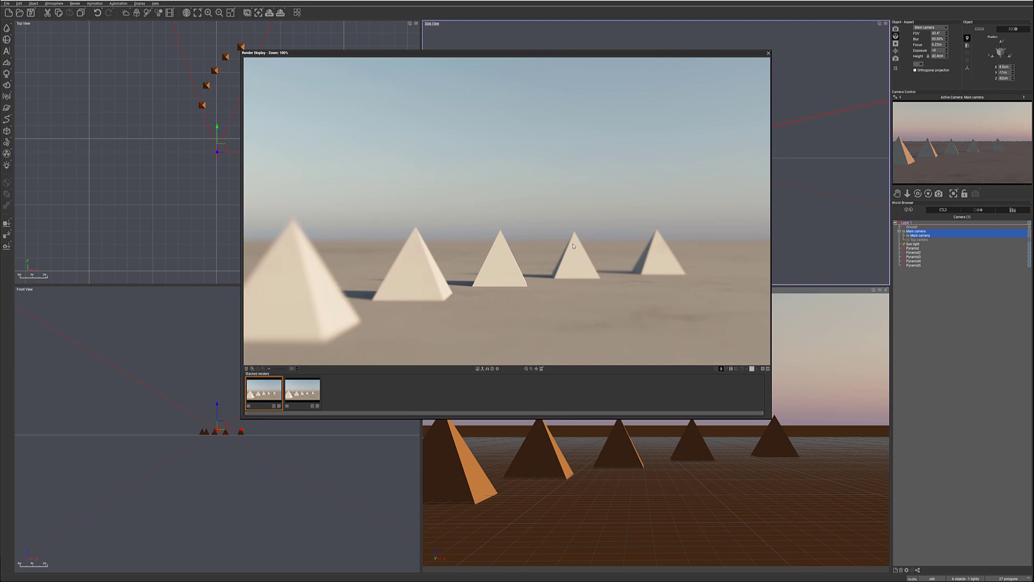
pyautogui.click(306, 393)
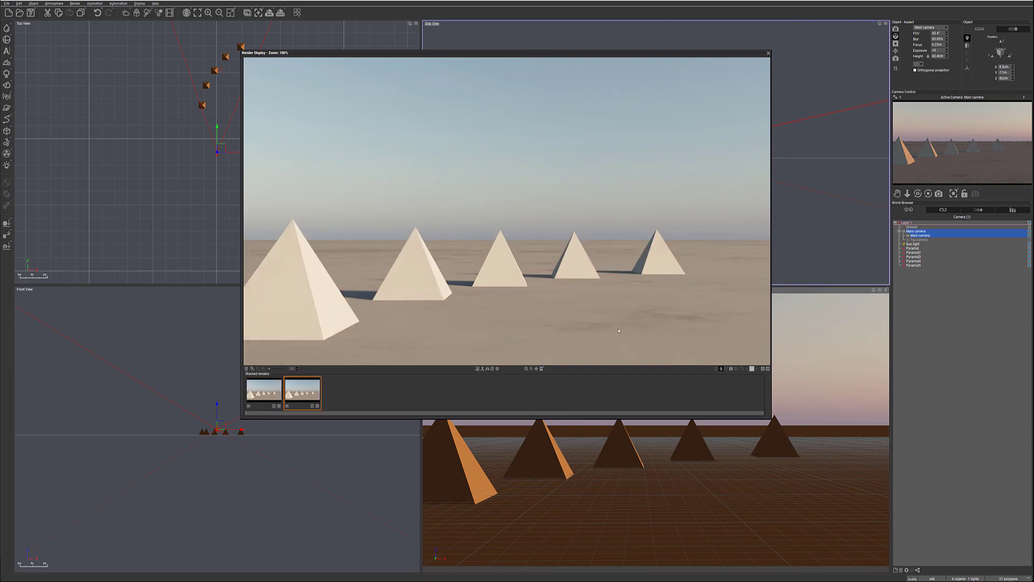
pyautogui.click(269, 392)
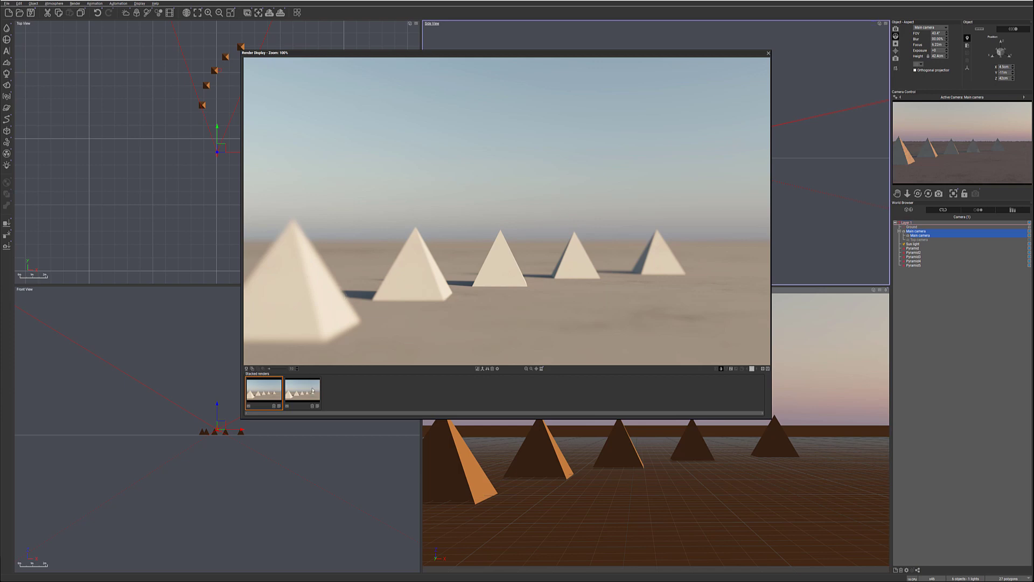
pyautogui.moveTo(312, 390)
pyautogui.click(318, 389)
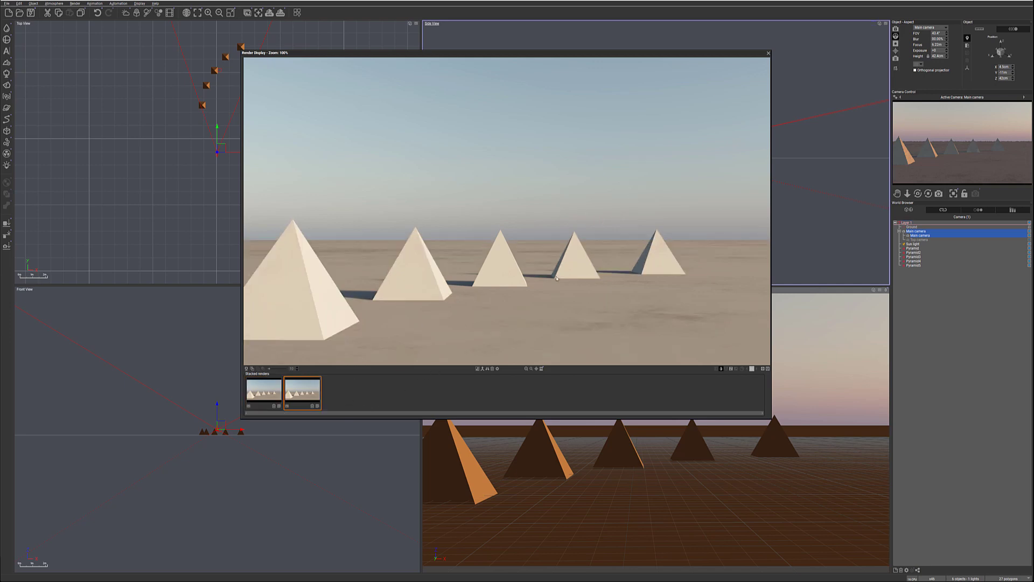
pyautogui.click(264, 389)
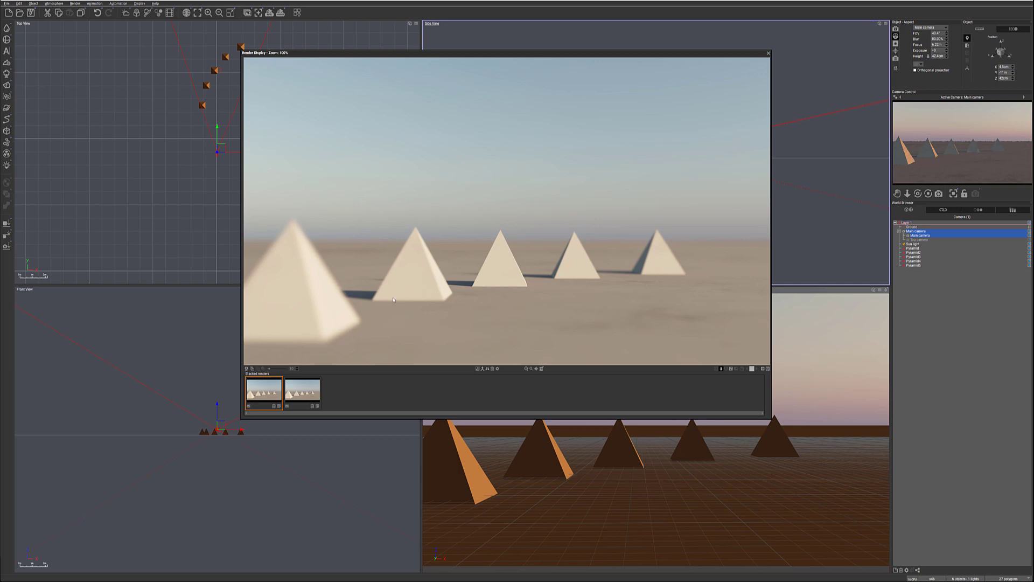
pyautogui.click(310, 386)
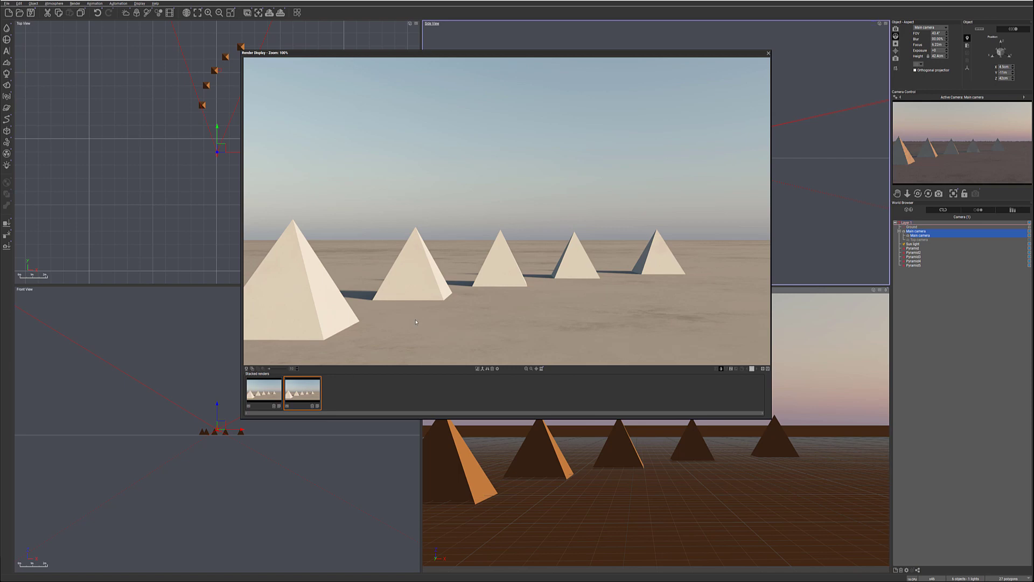
pyautogui.click(731, 369)
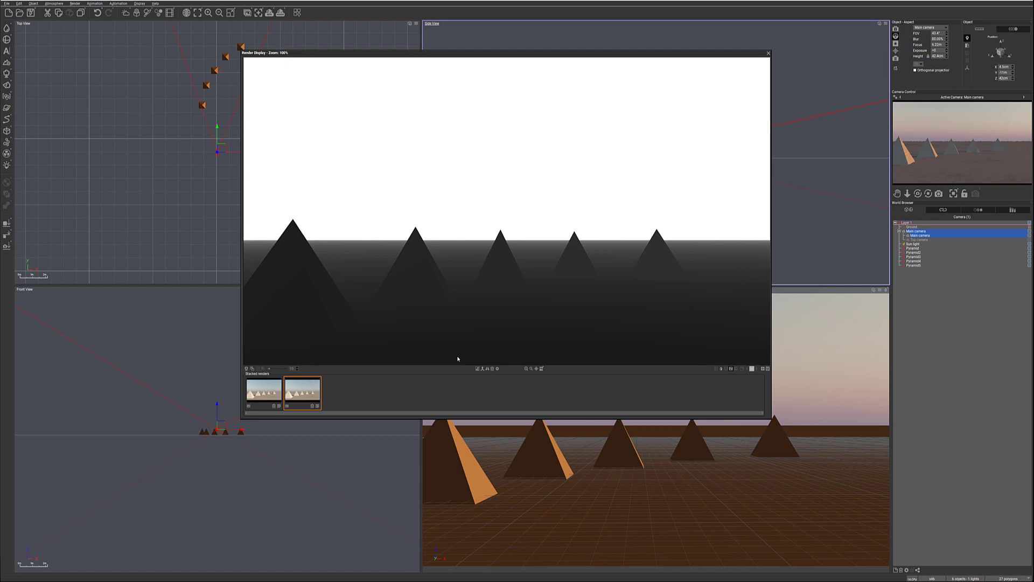
pyautogui.click(768, 55)
# Enable Multi-Pass temporarily to inspect the G-Buffer / Multi-Pass options, then disable it and cancel the render options
pyautogui.click(280, 13)
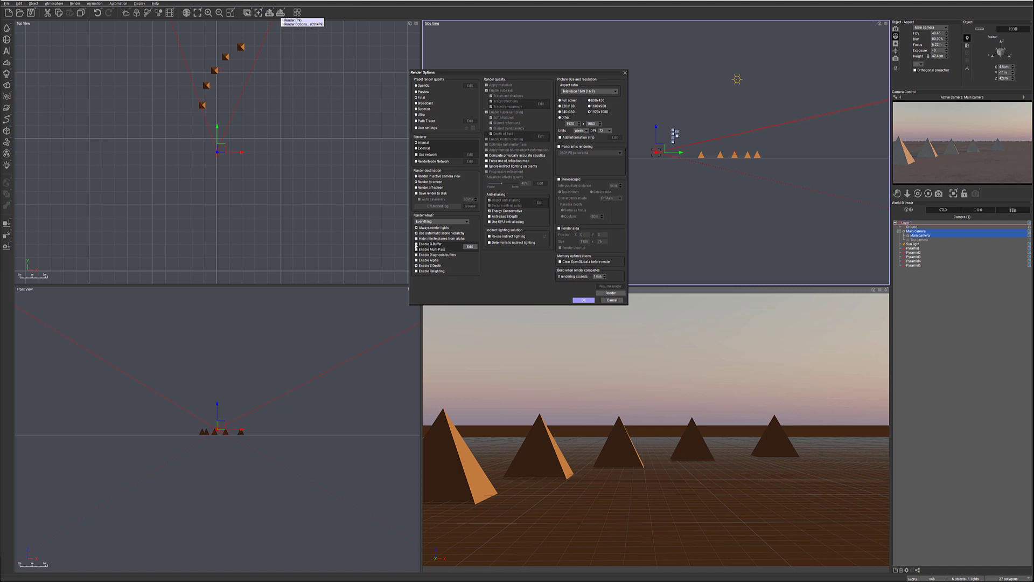
pyautogui.click(416, 250)
pyautogui.click(470, 247)
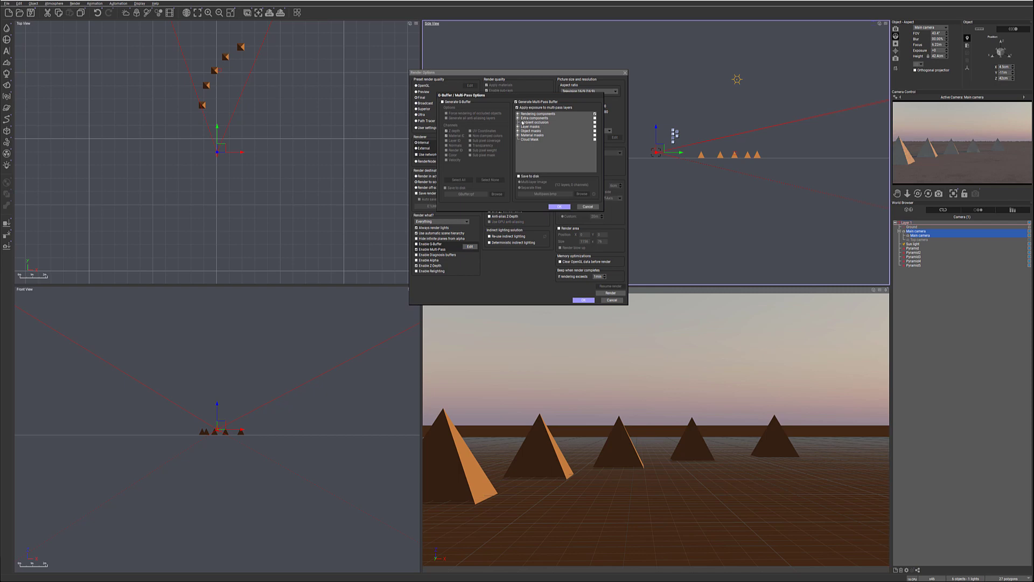
pyautogui.click(588, 207)
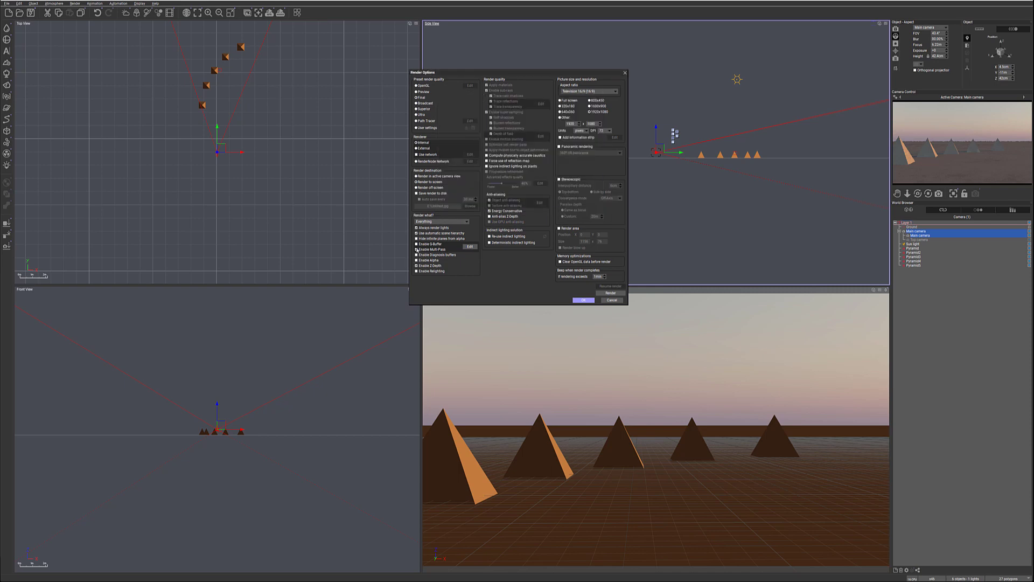
pyautogui.click(416, 249)
pyautogui.click(612, 300)
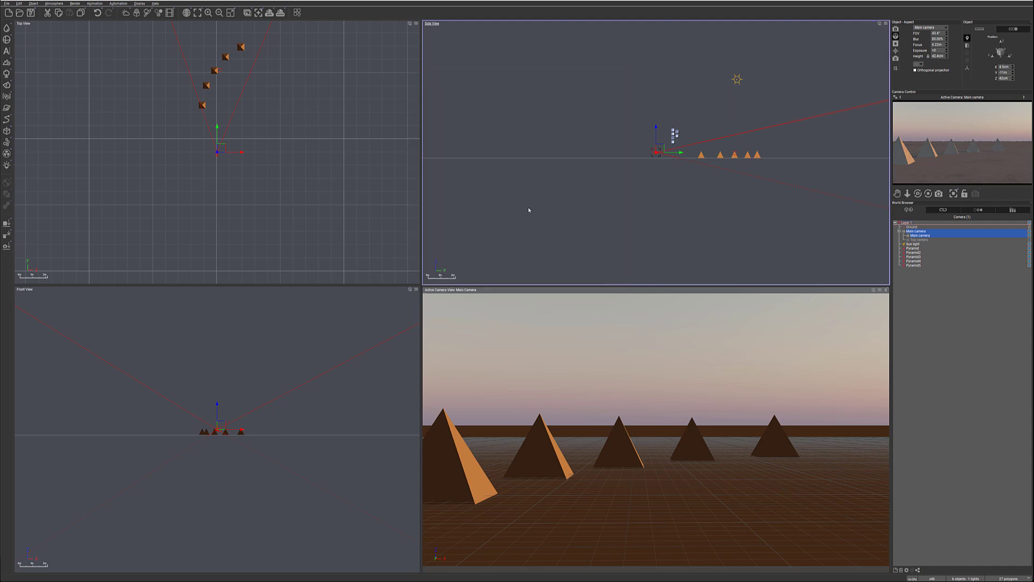
# Reopen the last render, view its depth channel, and return to the color image
pyautogui.click(251, 14)
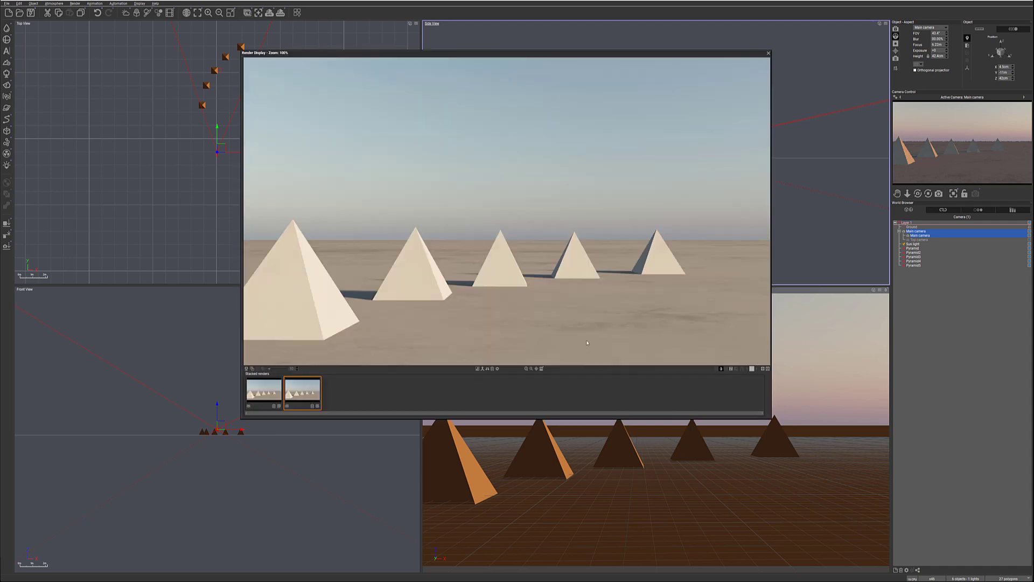
pyautogui.click(731, 369)
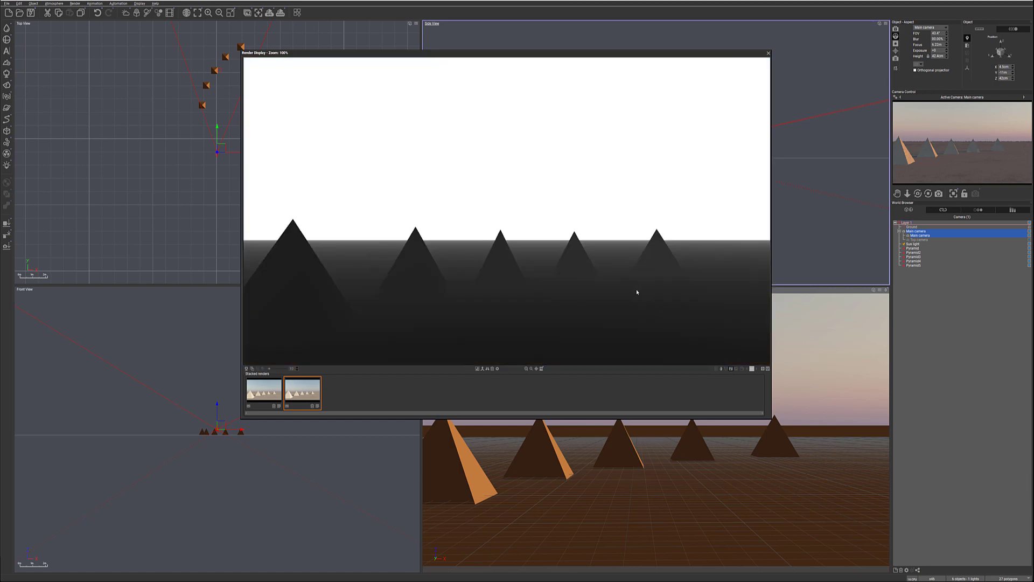
pyautogui.click(720, 369)
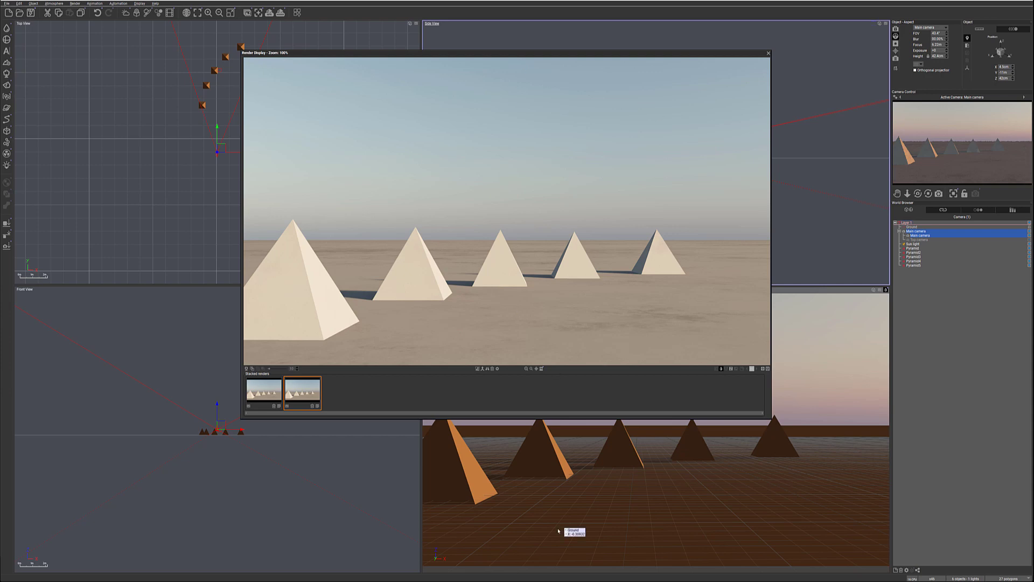
# Switch to Photoshop and compare the color pyramid render with its grayscale depth image
pyautogui.hotkey('alt', 'Tab')
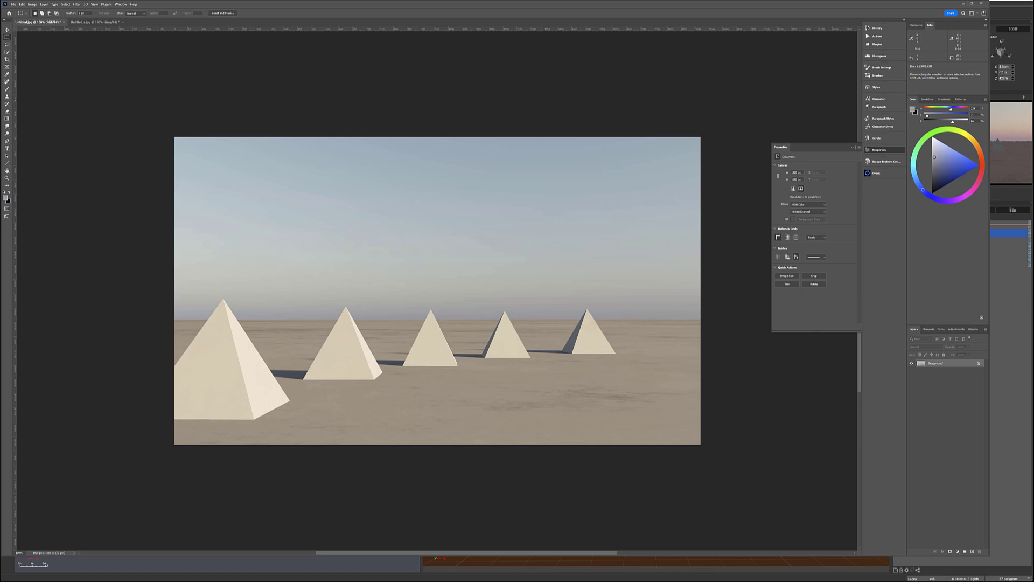
pyautogui.click(95, 22)
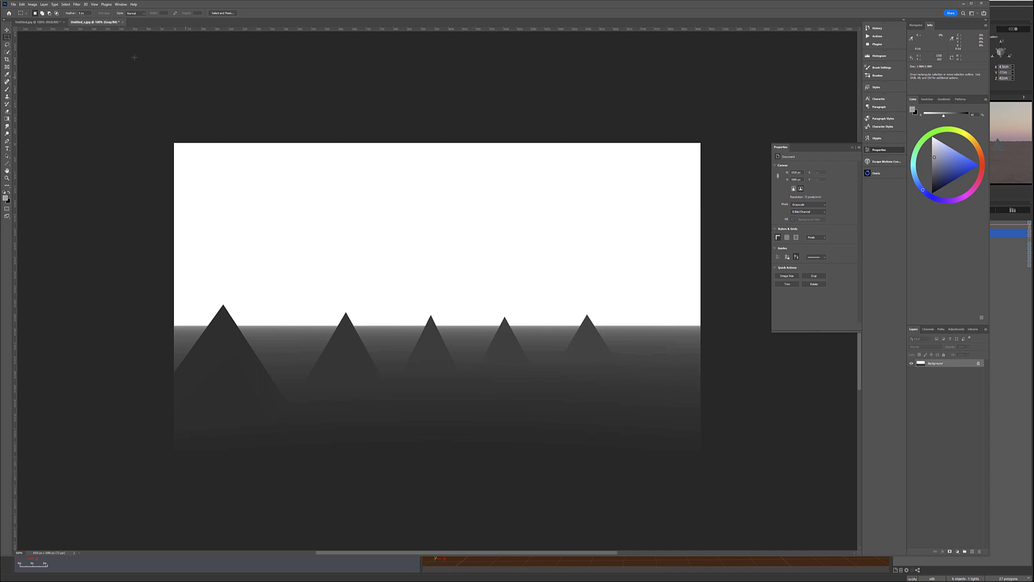
pyautogui.click(38, 21)
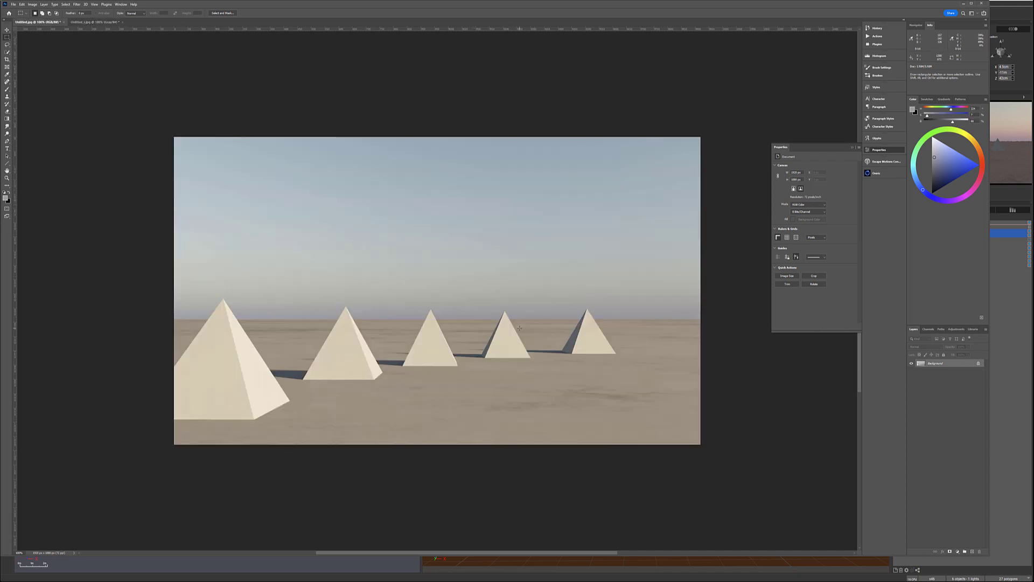
# Copy the entire grayscale depth image and go back to the color pyramid render
pyautogui.click(92, 22)
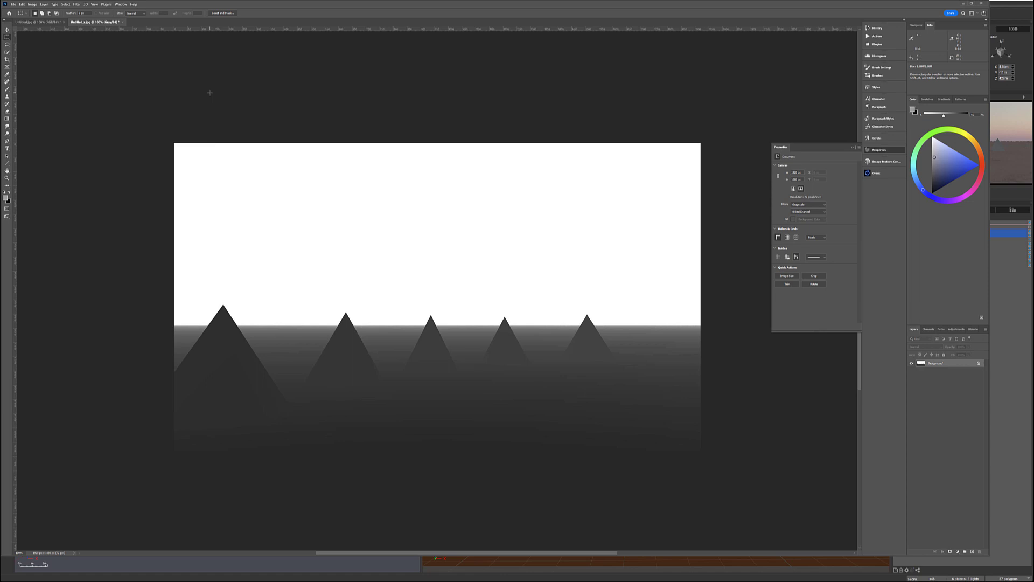
pyautogui.hotkey('ctrl', 'a')
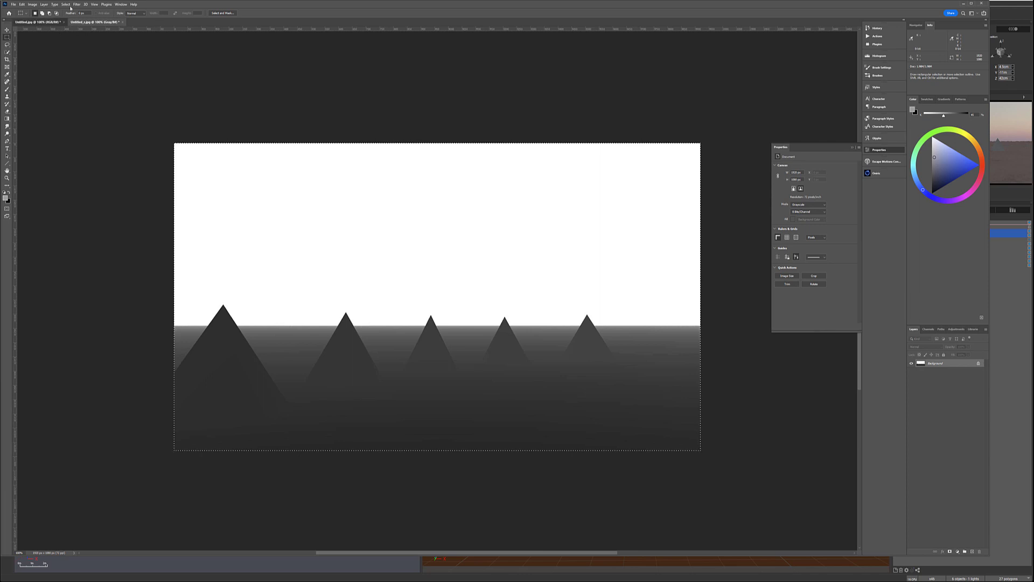
pyautogui.click(38, 22)
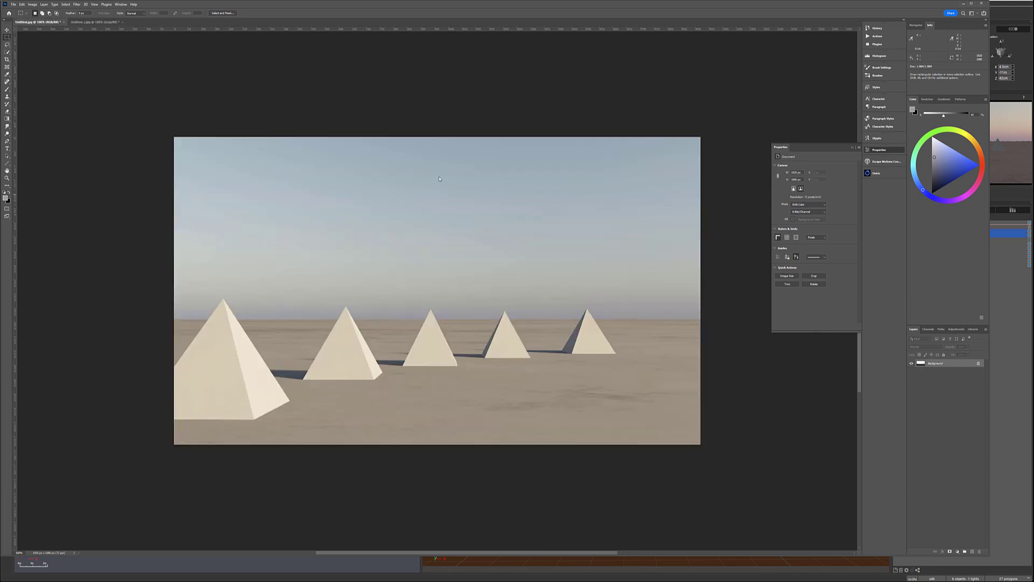
# Add one alpha channel to the color render, remove the surplus duplicate, and paste the depth image into it
pyautogui.click(928, 329)
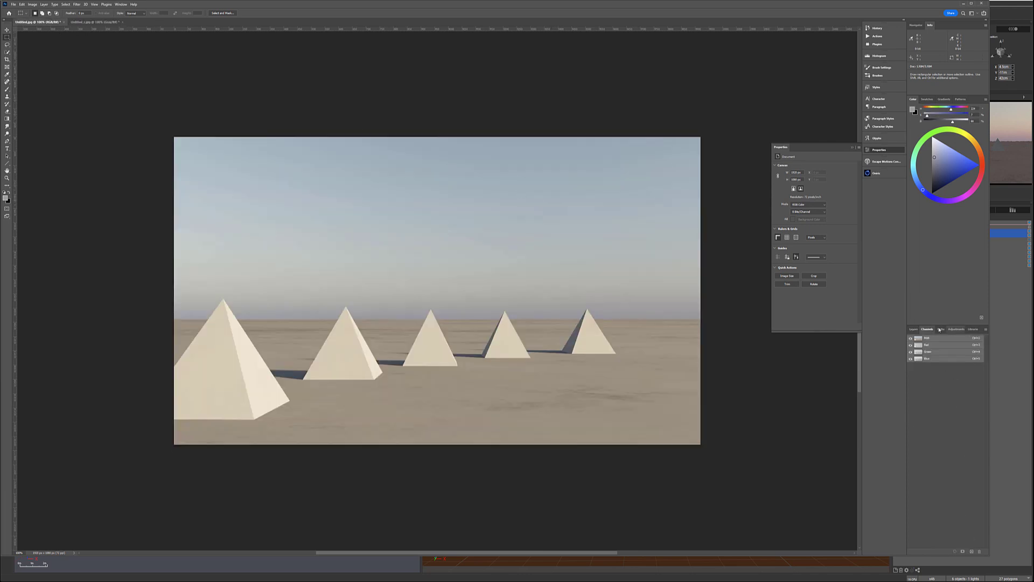
pyautogui.click(971, 551)
pyautogui.click(972, 552)
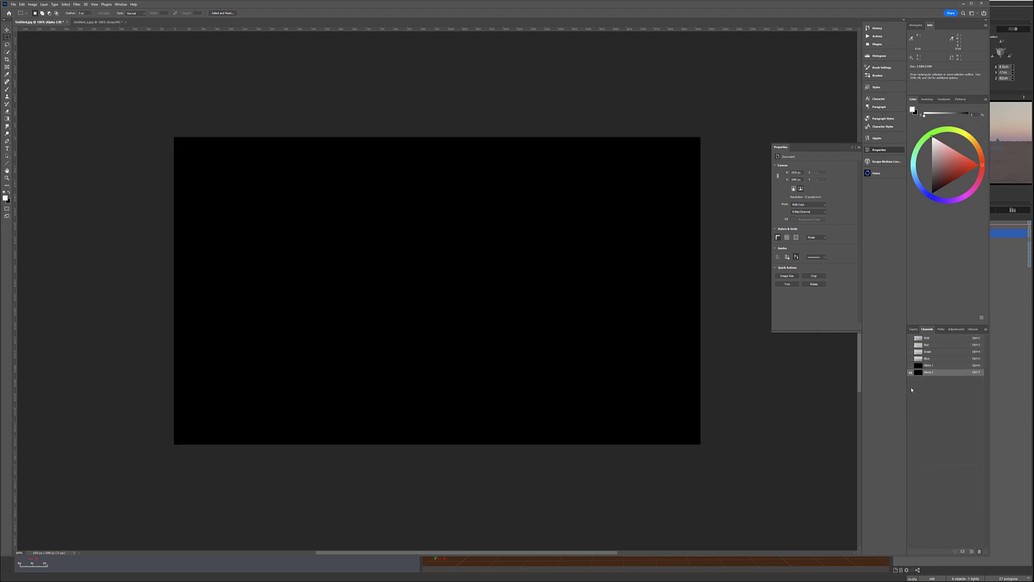
pyautogui.press('Delete')
pyautogui.click(927, 365)
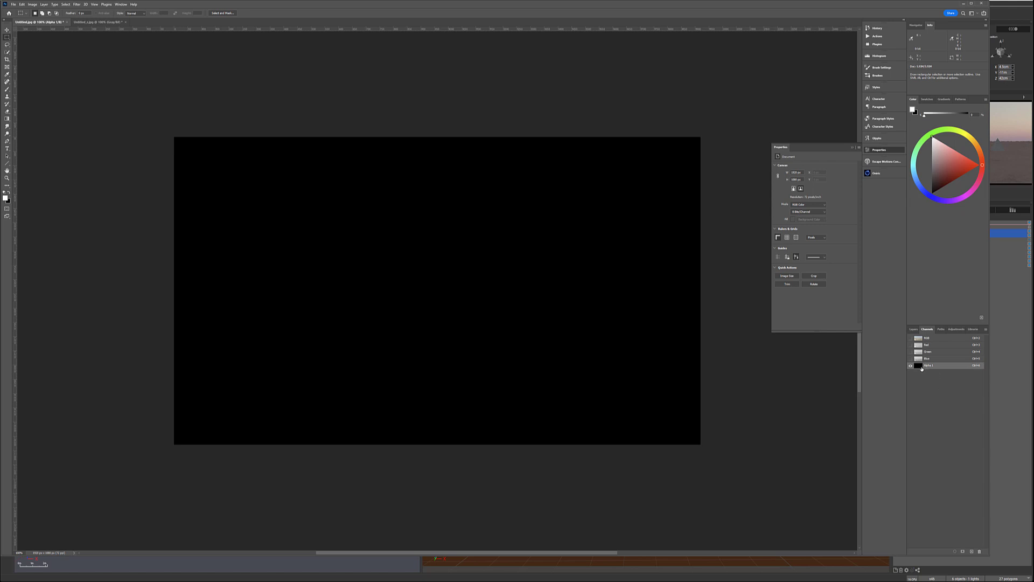
pyautogui.hotkey('ctrl', 'v')
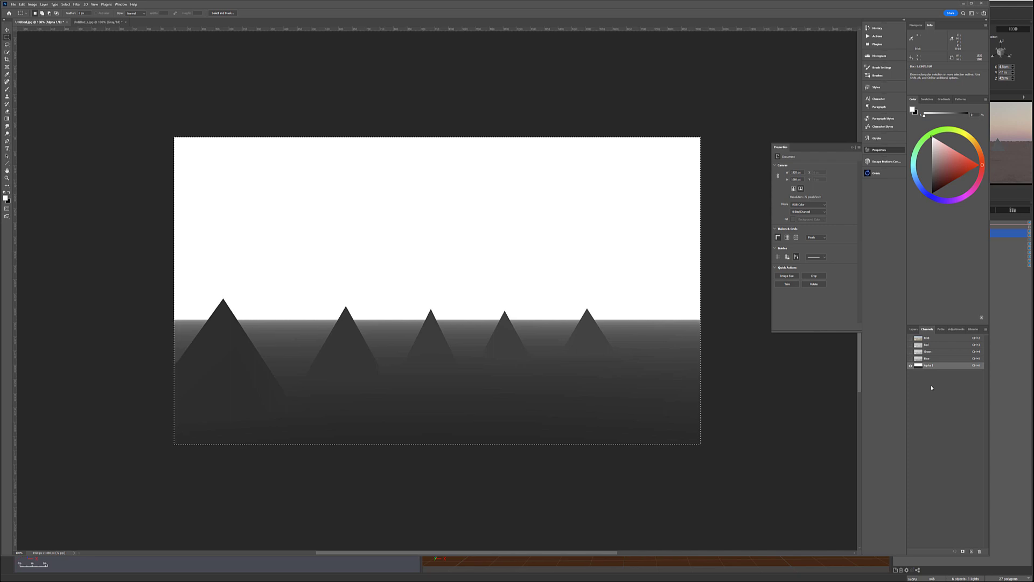
# Rename the alpha channel as z and make the RGB composite channel active again
pyautogui.doubleClick(929, 366)
pyautogui.write('z')
pyautogui.press('Return')
pyautogui.click(915, 338)
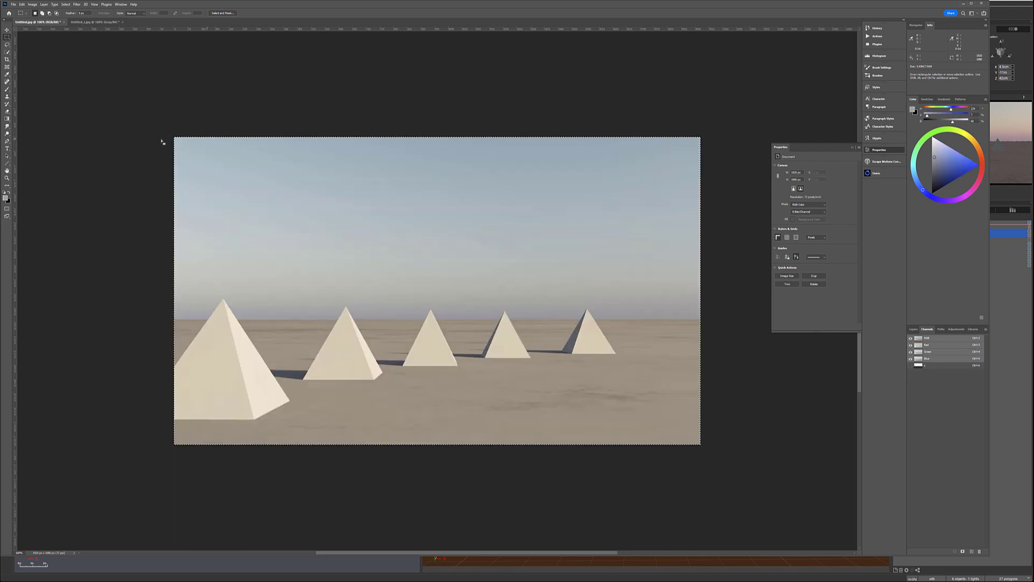
# Duplicate the Background layer of the color pyramid render
pyautogui.click(914, 329)
pyautogui.moveTo(951, 365); pyautogui.dragTo(972, 551)
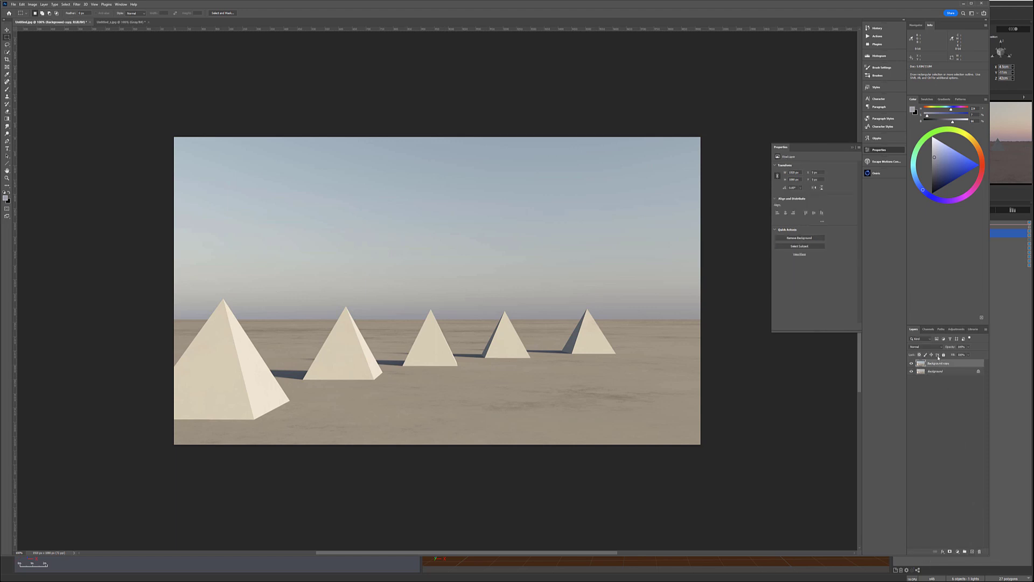
# Start a Lens Blur on the duplicated layer with the z channel as depth map source and a radius of 100
pyautogui.click(77, 4)
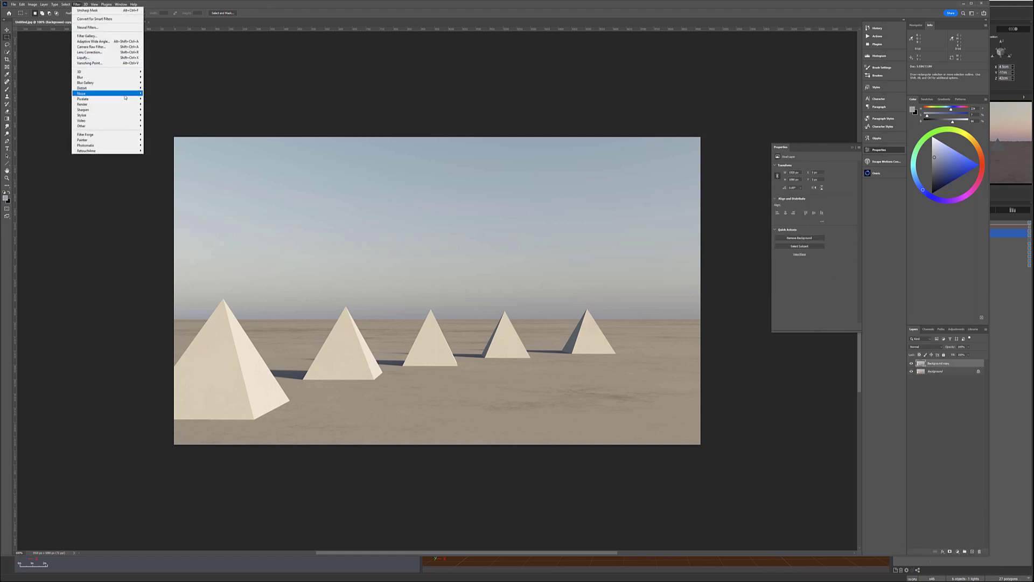
pyautogui.moveTo(129, 77)
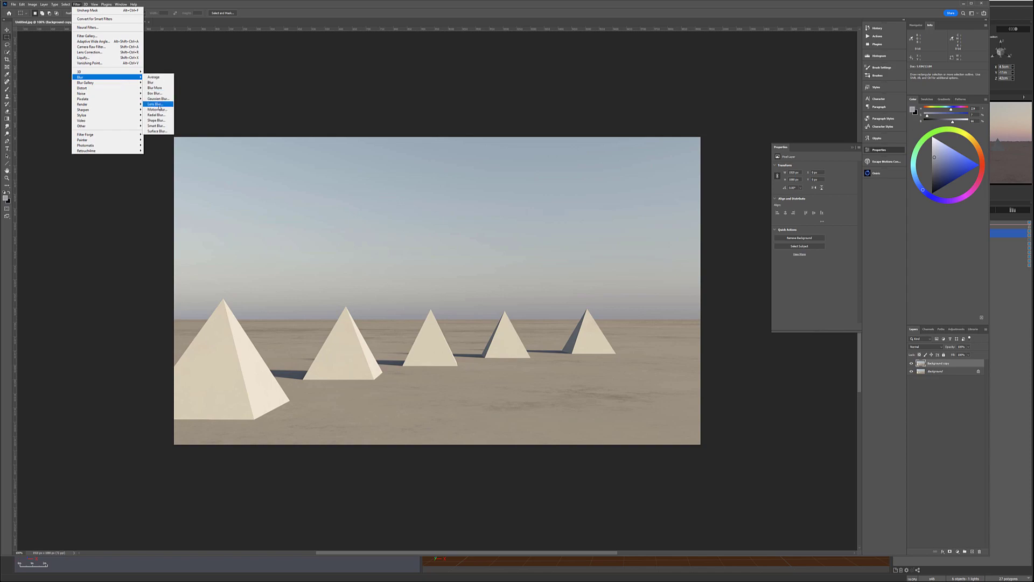
pyautogui.click(155, 104)
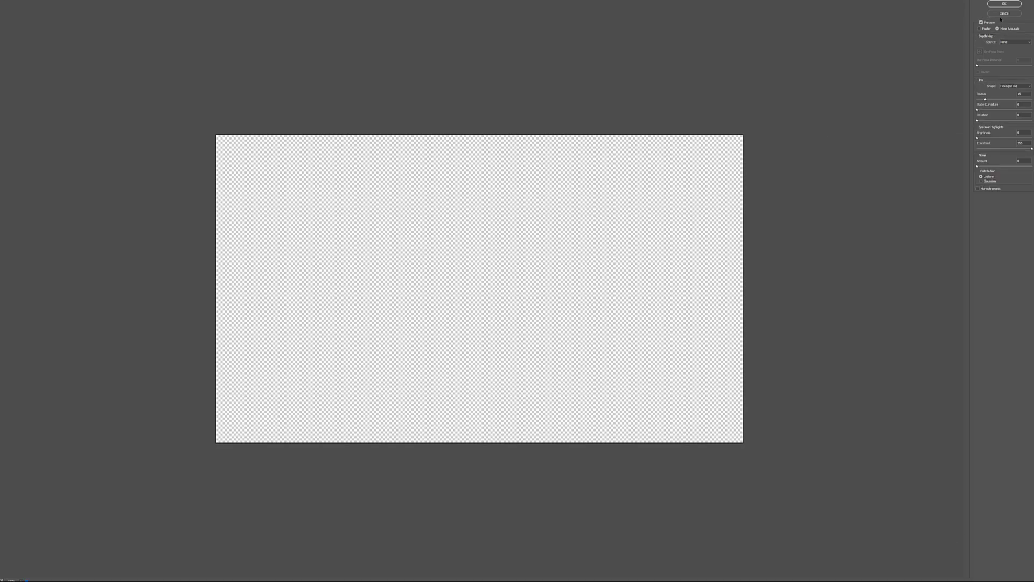
pyautogui.click(1029, 43)
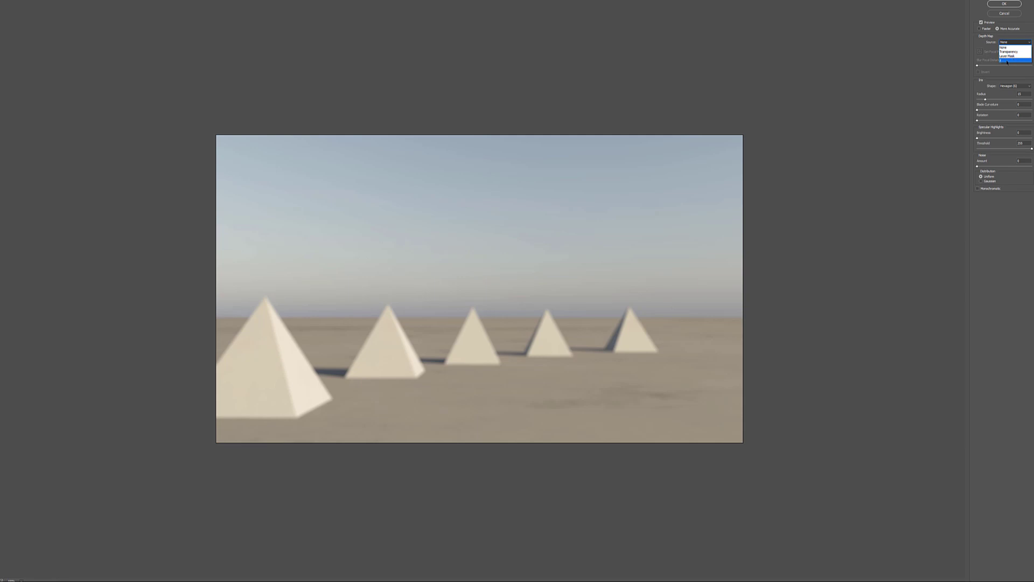
pyautogui.click(1008, 61)
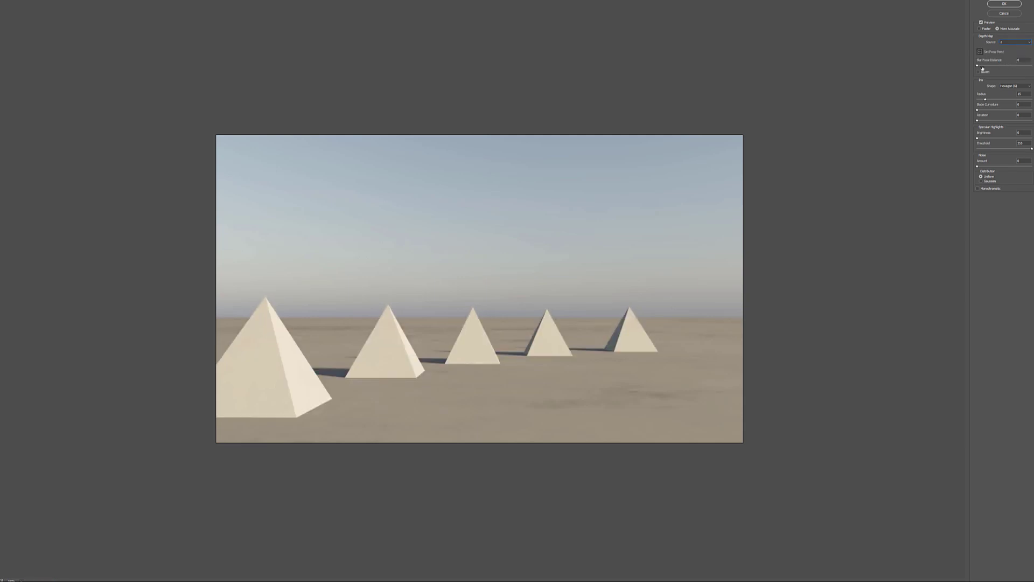
pyautogui.click(994, 99)
pyautogui.write('100')
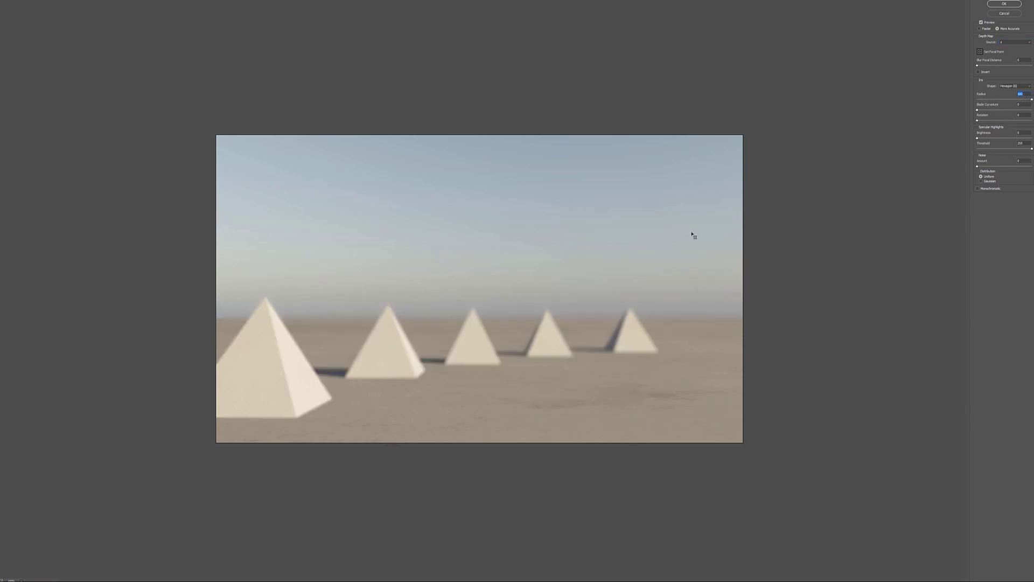
# Try the blur's focal point on the middle and nearest pyramids and set it on the farthest pyramid
pyautogui.click(473, 338)
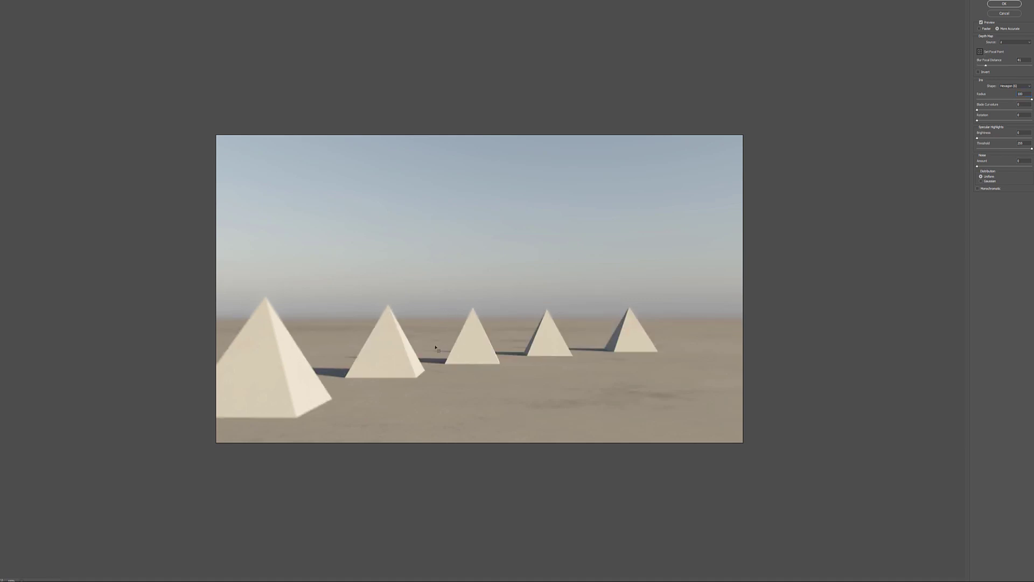
pyautogui.click(261, 371)
pyautogui.click(637, 328)
pyautogui.keyDown('ctrl'); pyautogui.click(633, 307); pyautogui.keyUp('ctrl')
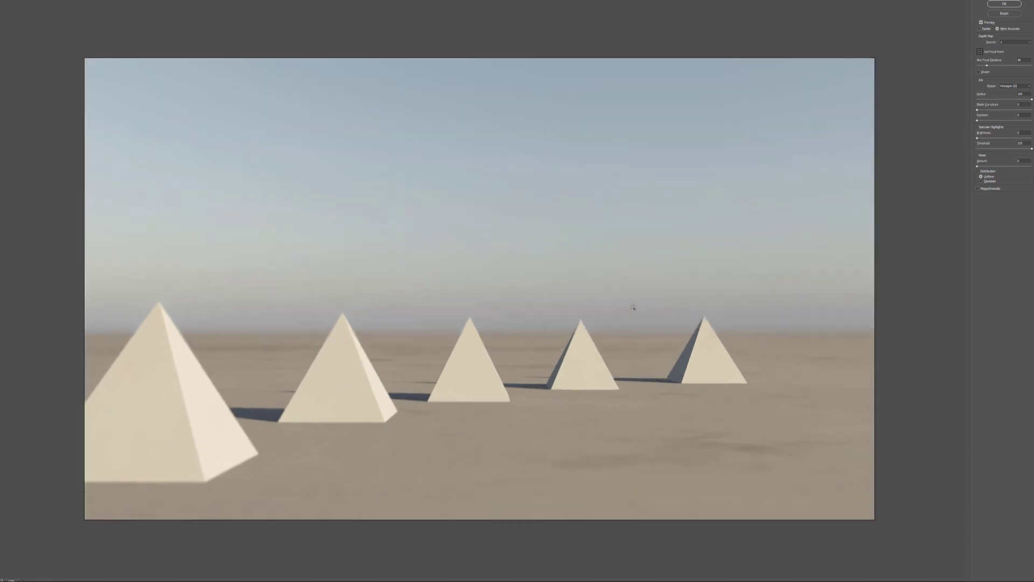
pyautogui.keyDown('alt'); pyautogui.scroll(4, 633, 307); pyautogui.keyUp('alt')
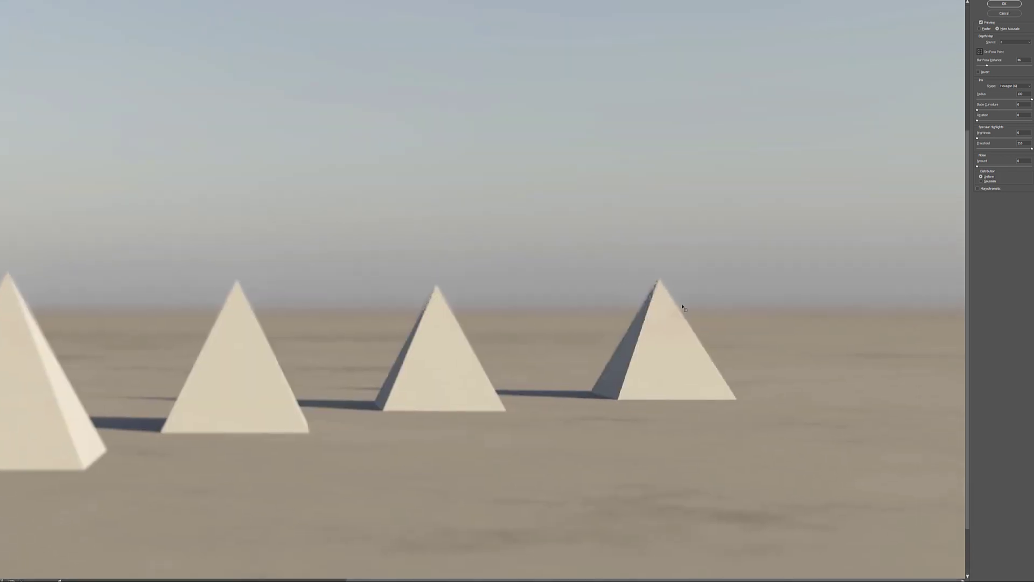
pyautogui.click(665, 281)
# Adjust the iris blade curvature and rotation of the lens blur
pyautogui.click(988, 110)
pyautogui.click(992, 119)
pyautogui.scroll(-3, 520, 277)
pyautogui.keyDown('alt'); pyautogui.scroll(-5, 520, 277); pyautogui.keyUp('alt')
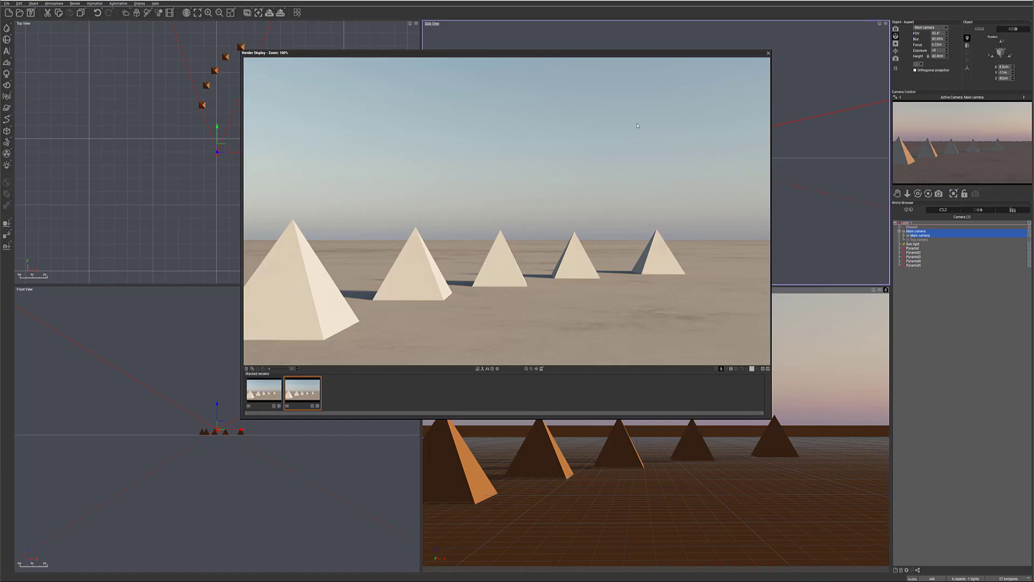
# View the first stacked render with its depth channel, return it to the color image, and close the render display
pyautogui.click(263, 388)
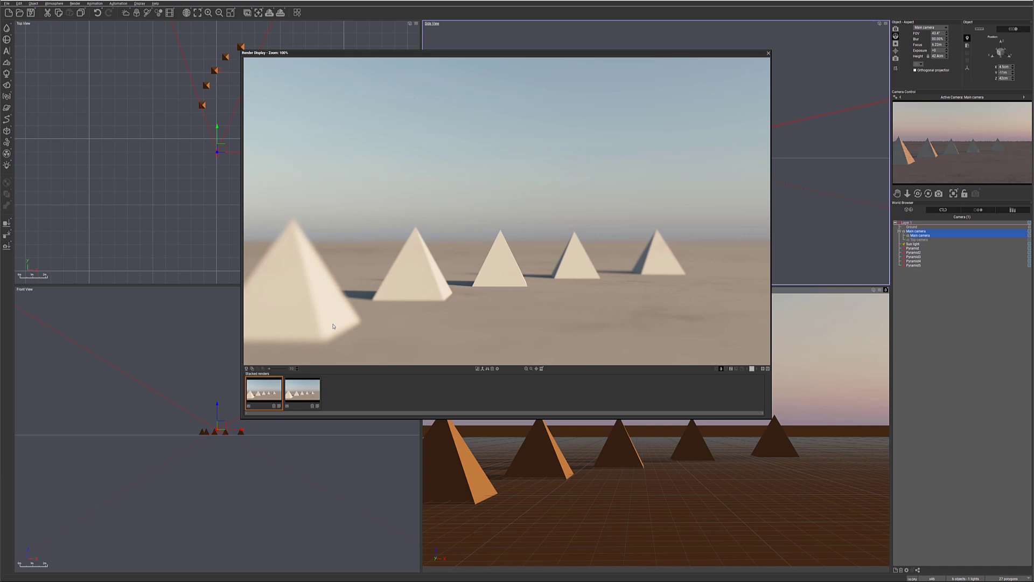
pyautogui.click(731, 369)
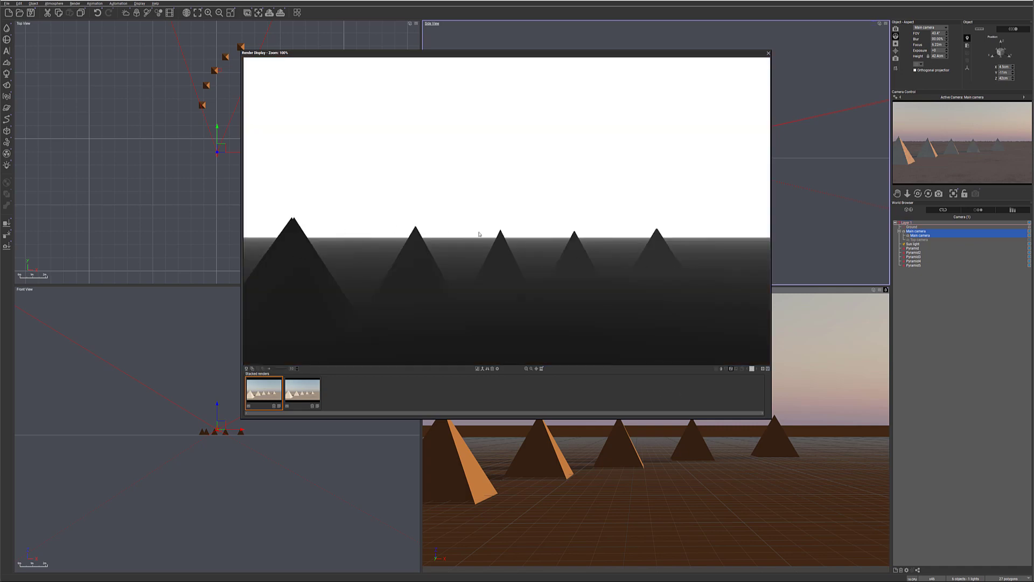
pyautogui.click(721, 369)
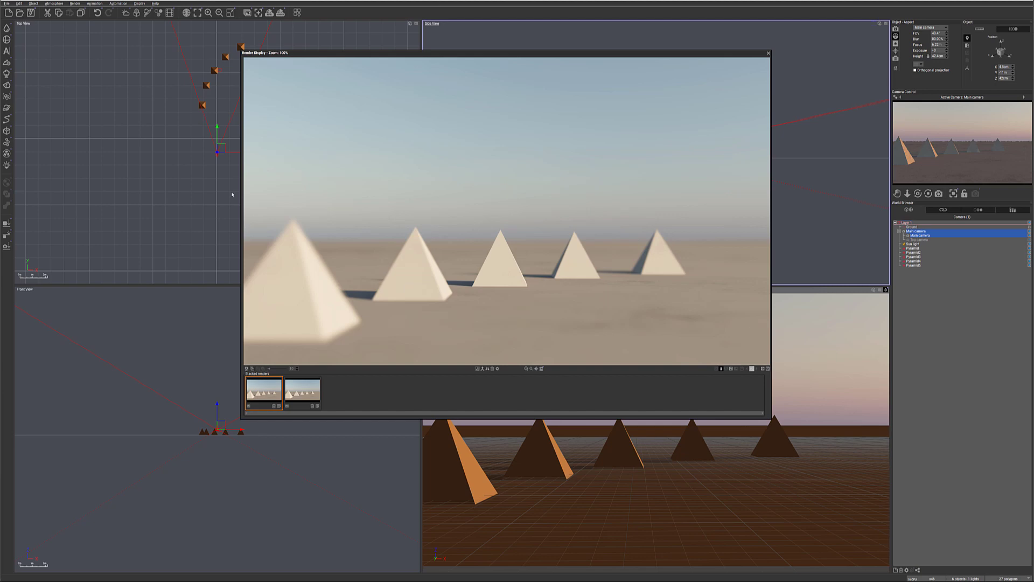
pyautogui.click(768, 53)
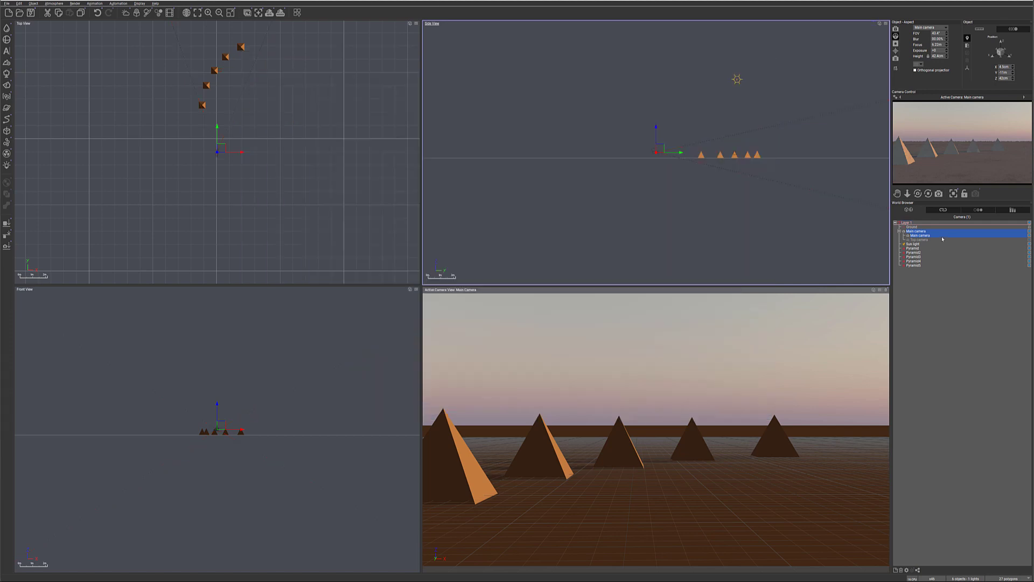